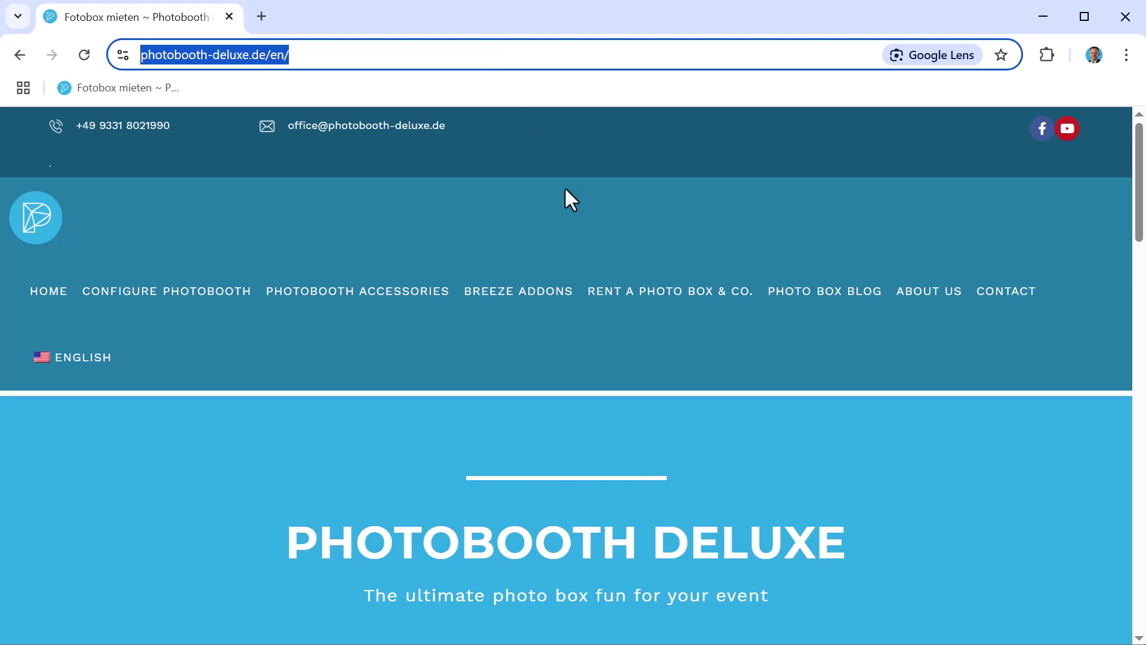
text(https://event.virtuelle-fotobox.de/en/setup/register)
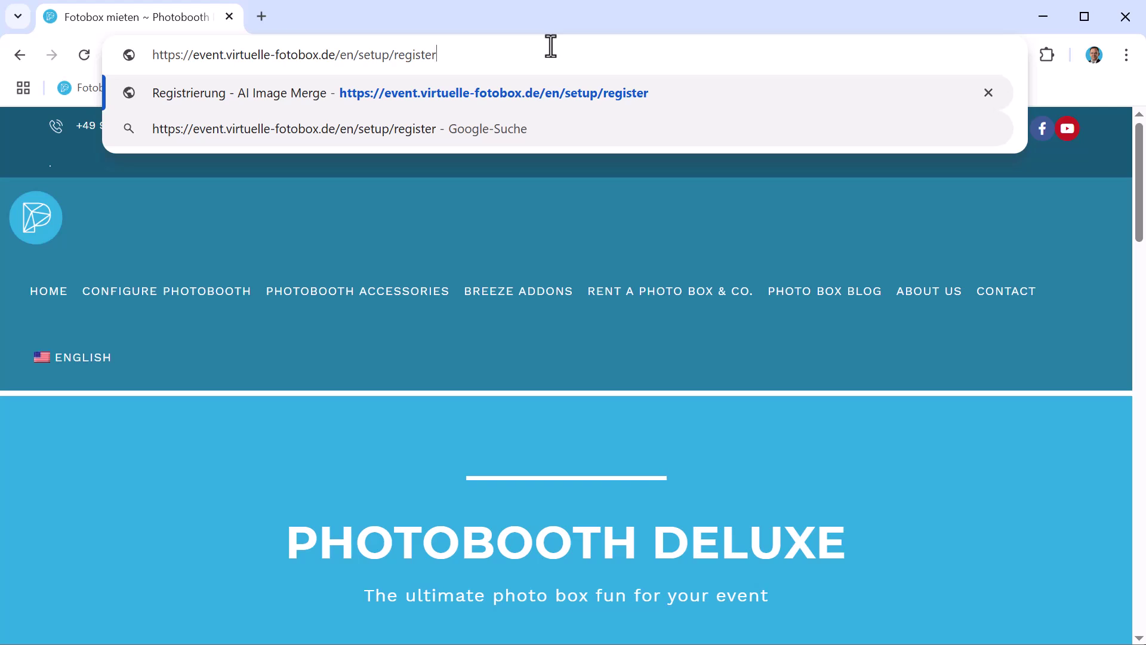
- Load the registration page and autofill the saved e-mail and contact name
key(Return)
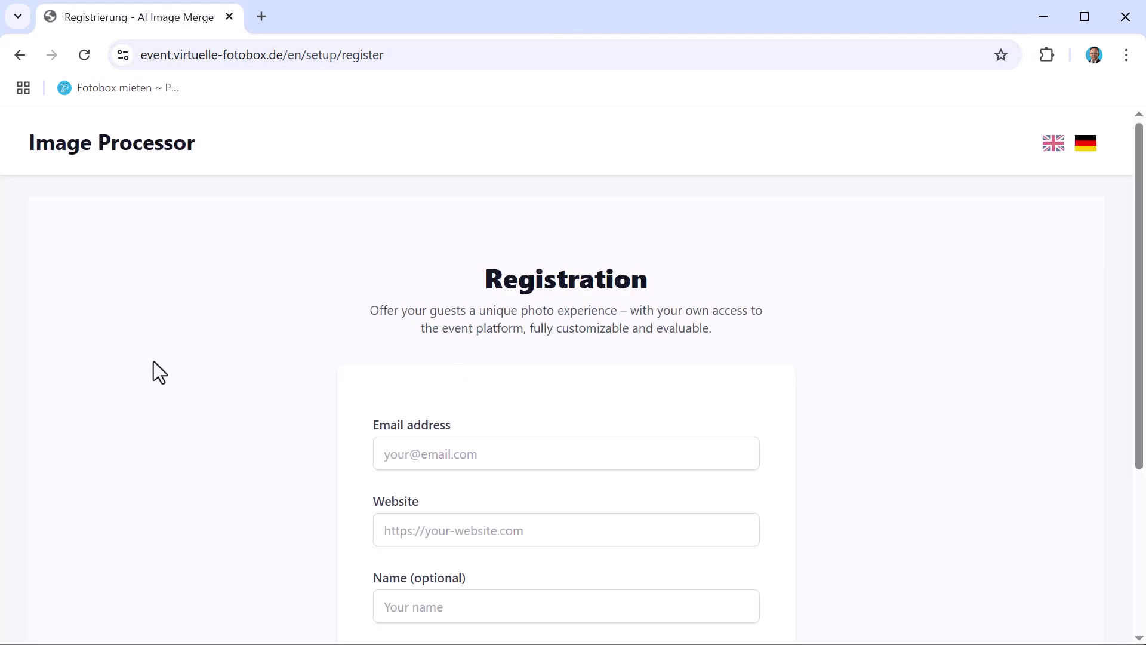
scroll(153, 361, down, 3)
scroll(153, 362, up, 2)
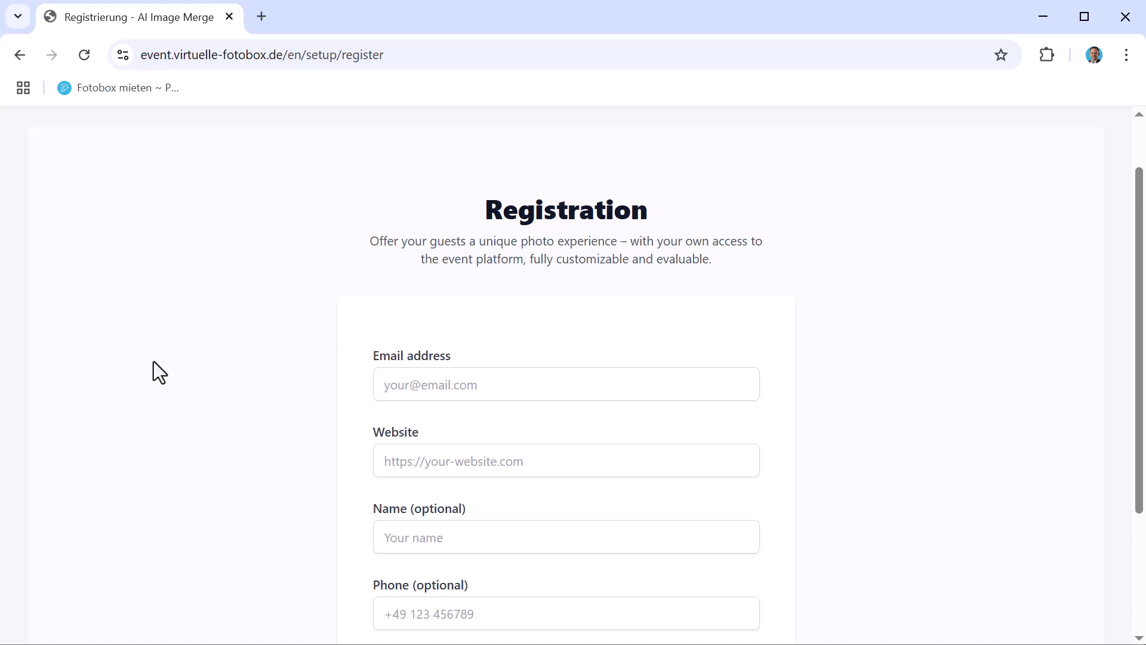
scroll(153, 362, down, 2)
click(578, 281)
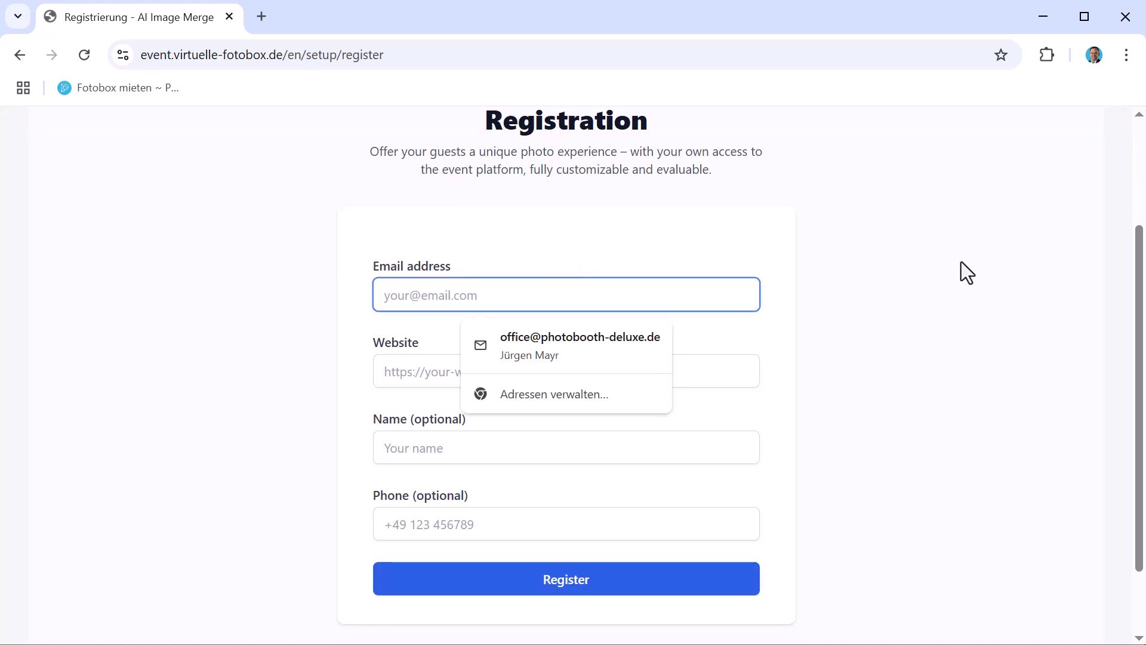
click(614, 355)
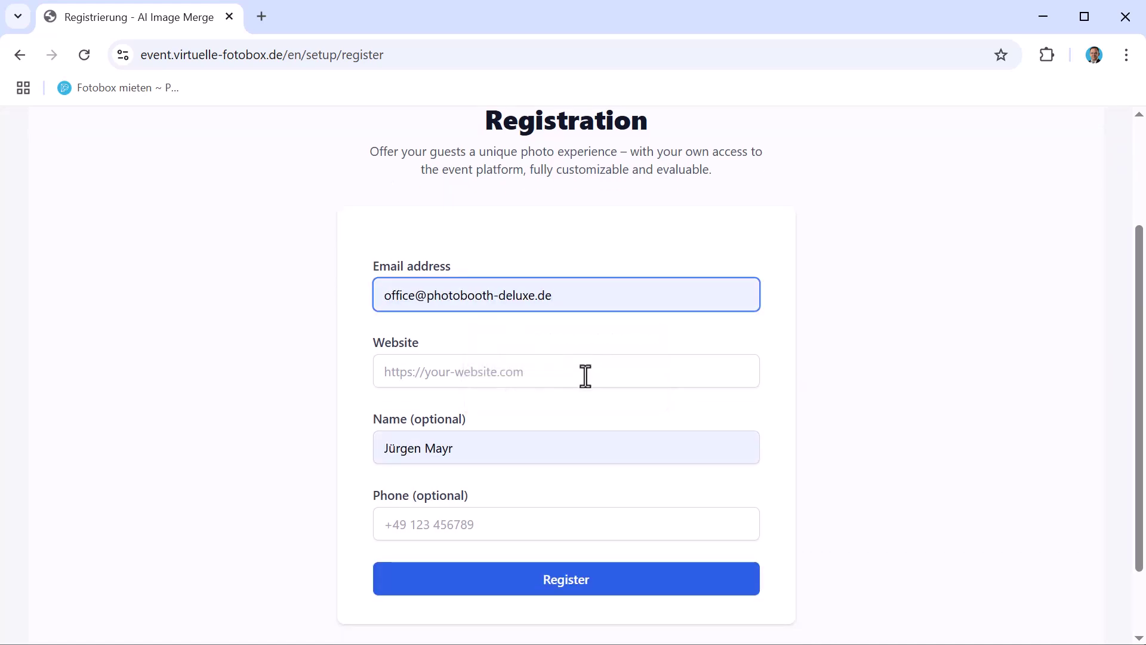
click(588, 376)
text(https://photobooth-deluxe.de)
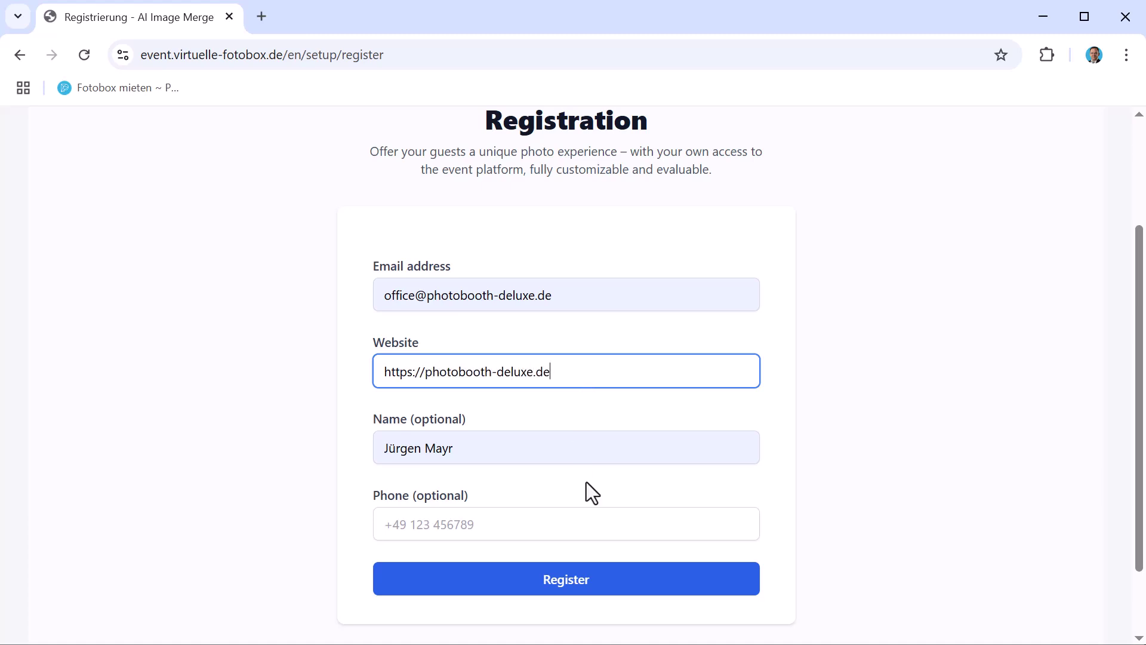
click(494, 522)
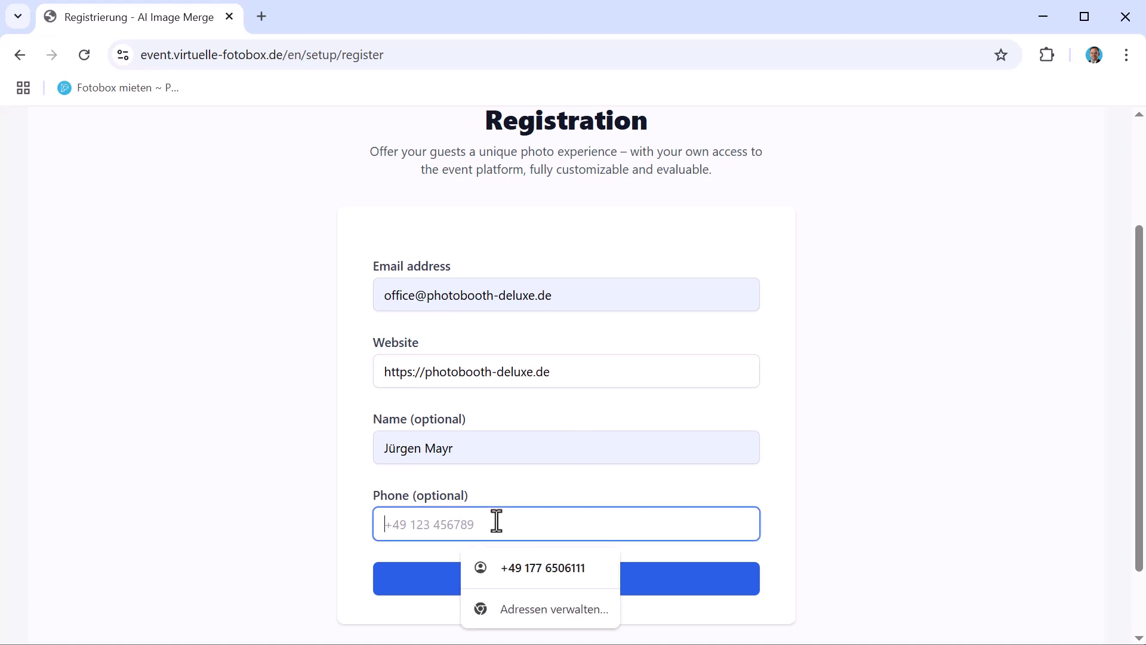
click(912, 503)
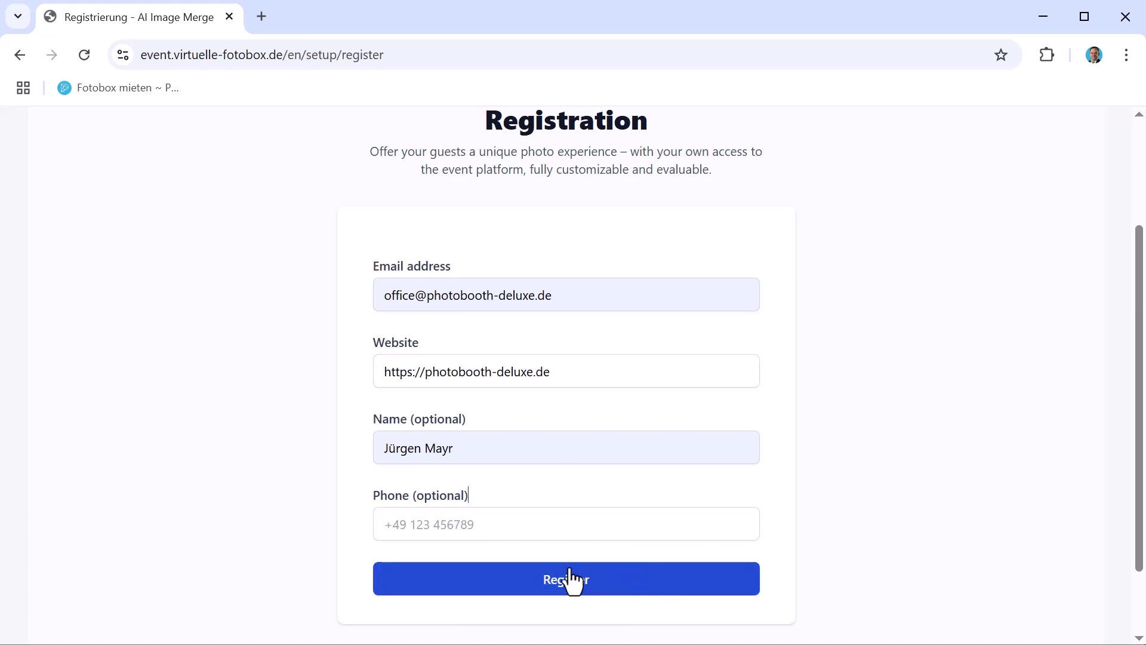
click(565, 580)
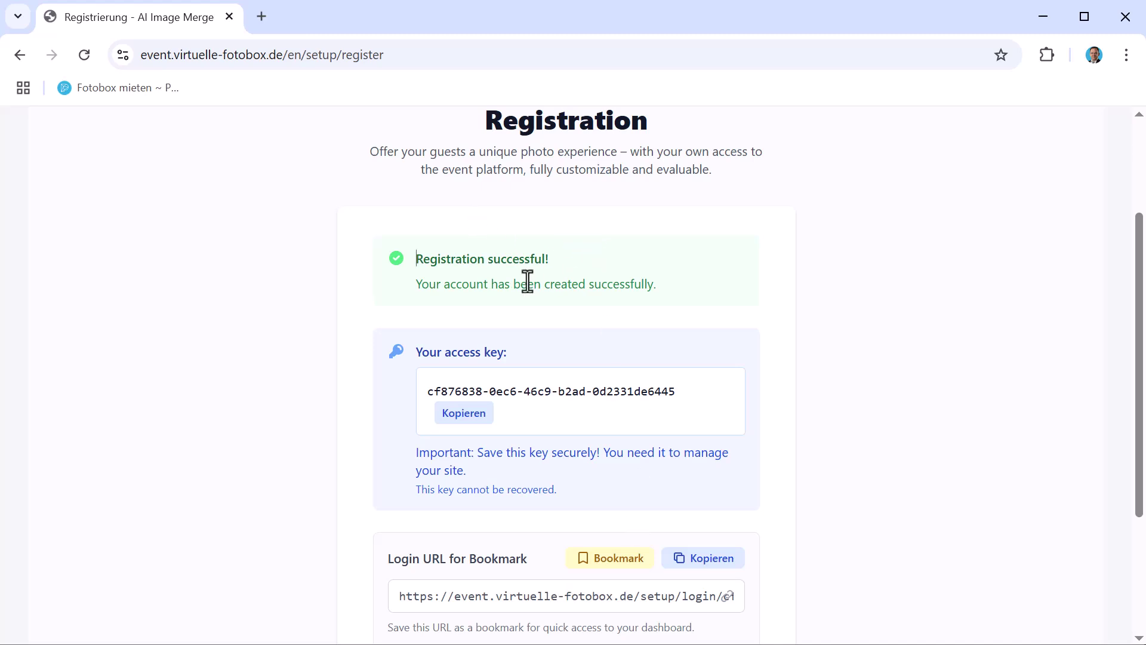
- Copy the access key into Notepad, then the login URL two lines below it
click(464, 418)
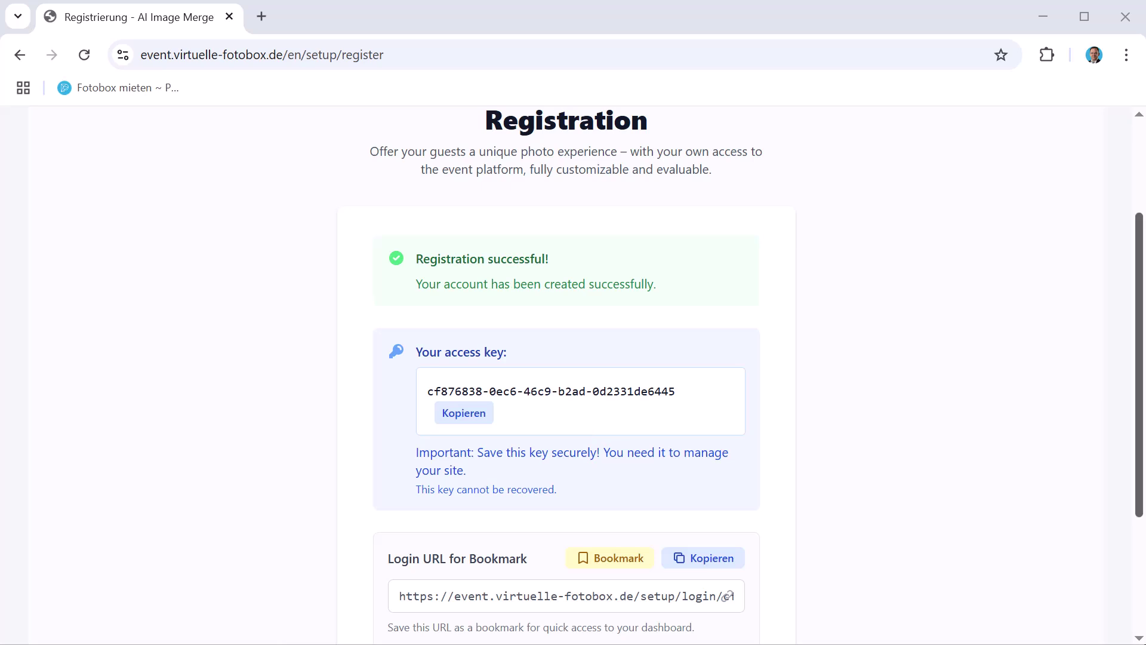
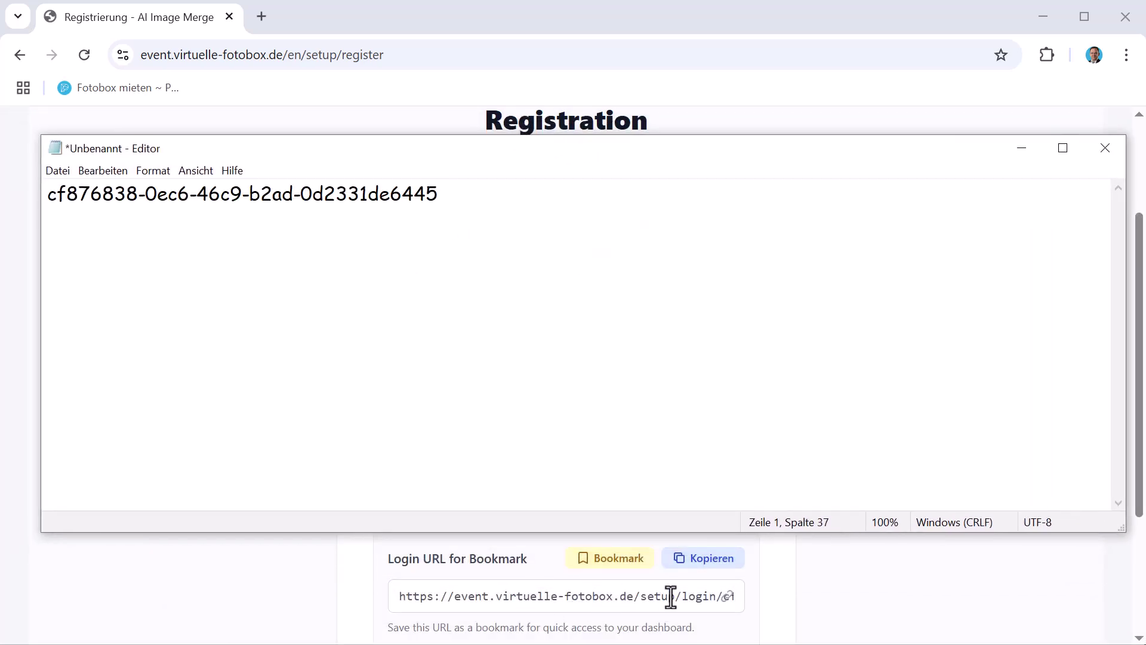
click(710, 568)
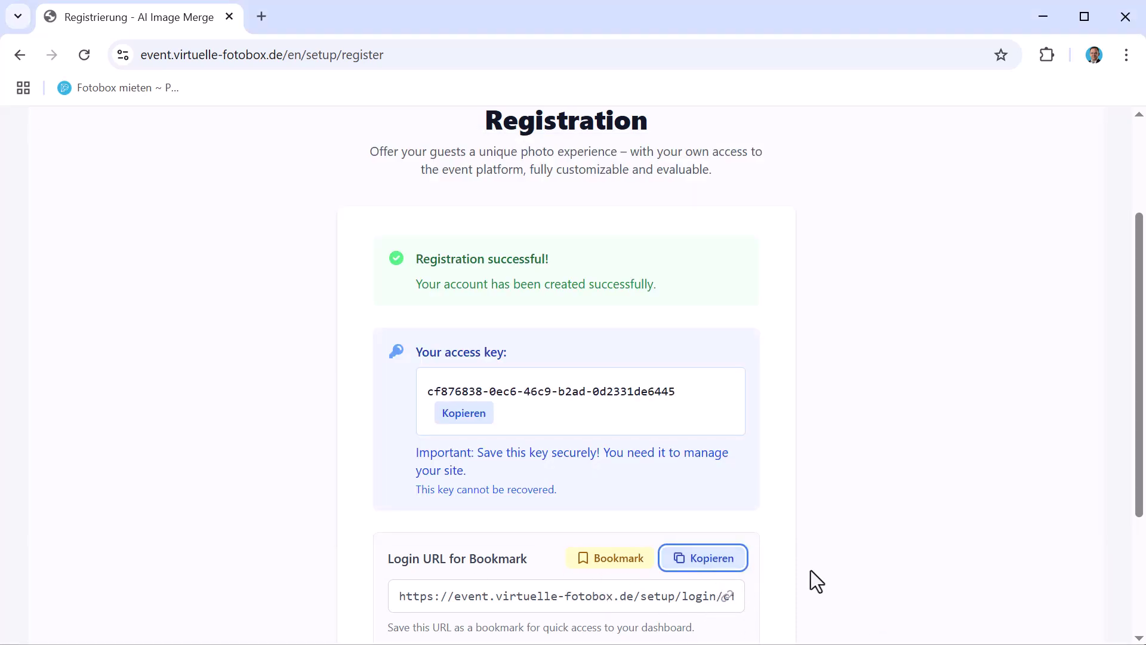
key(alt+Tab)
key(Return)
key(Return)
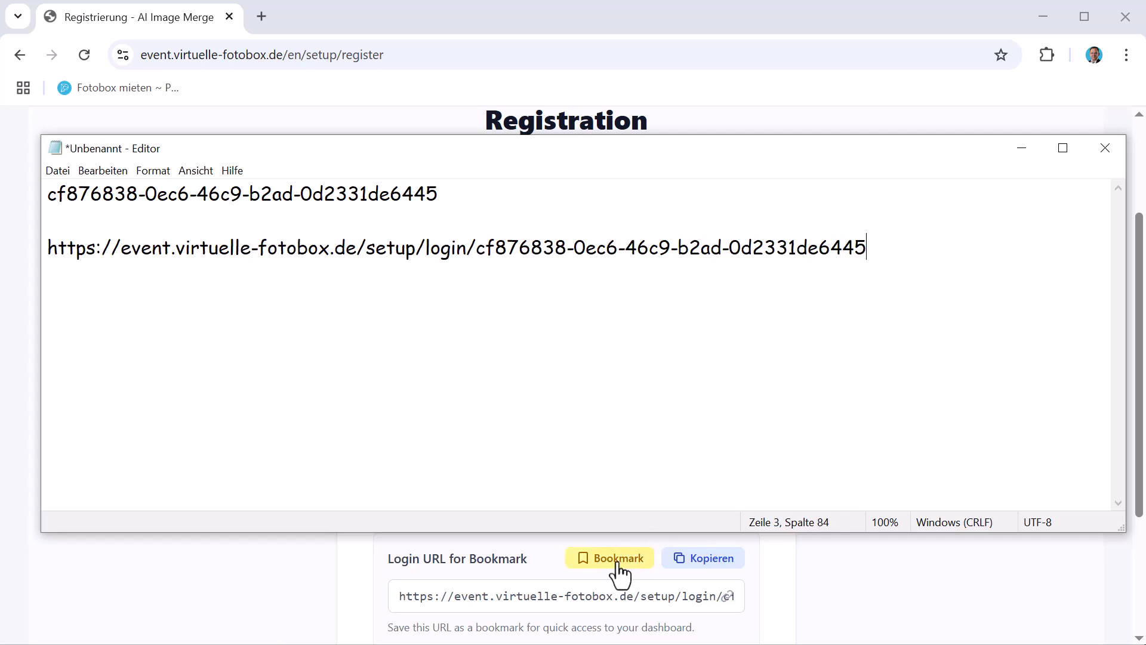
click(852, 370)
scroll(851, 370, down, 3)
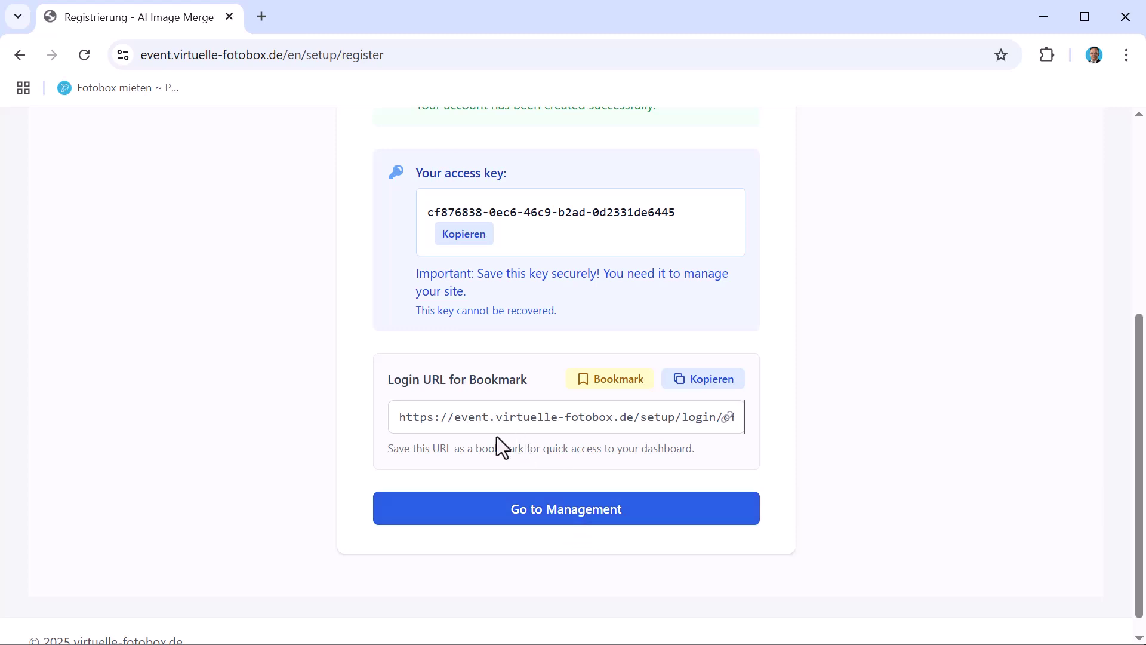
- Go to Management, log in with the new user ID, and open the site configurations list
click(533, 514)
scroll(531, 516, down, 1)
click(550, 494)
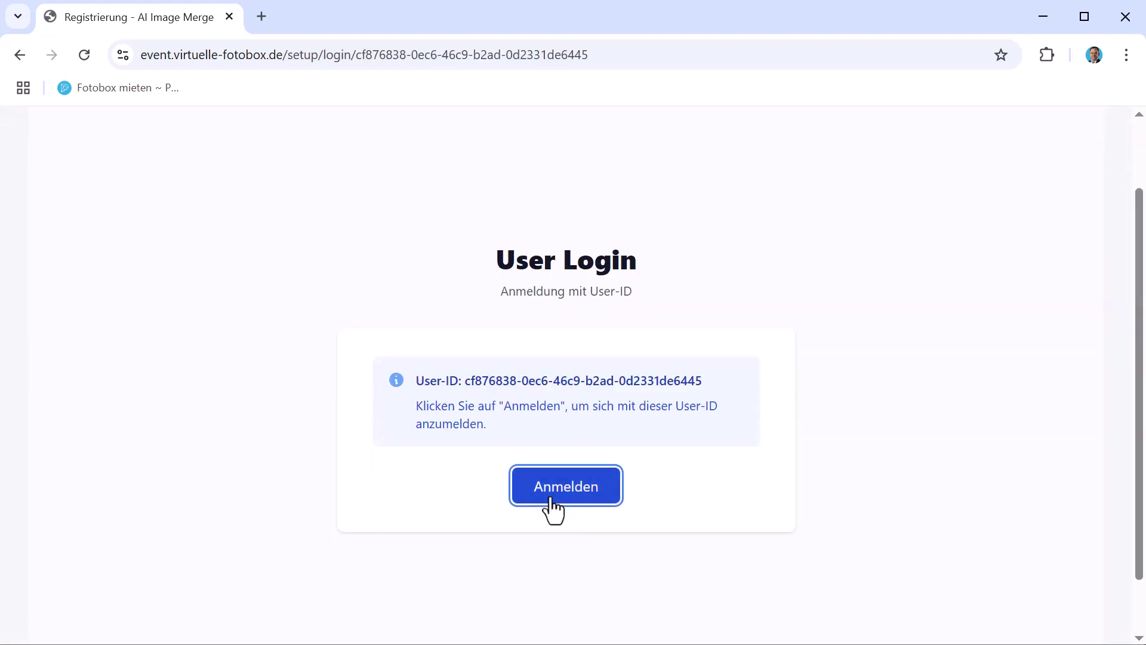
click(570, 525)
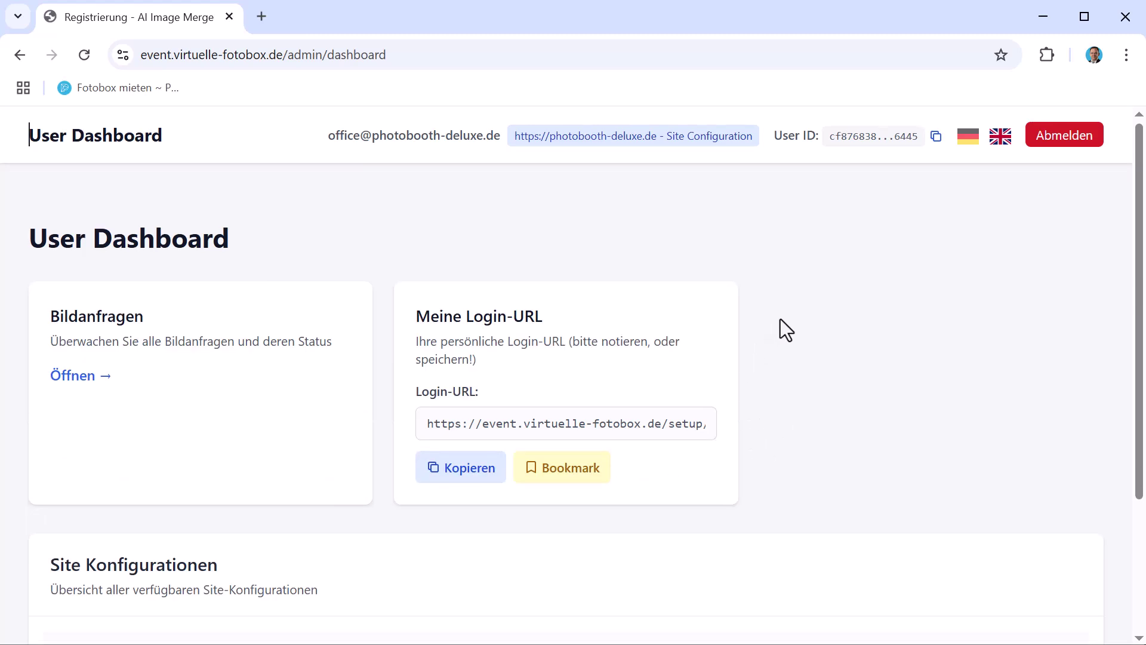
scroll(782, 317, down, 3)
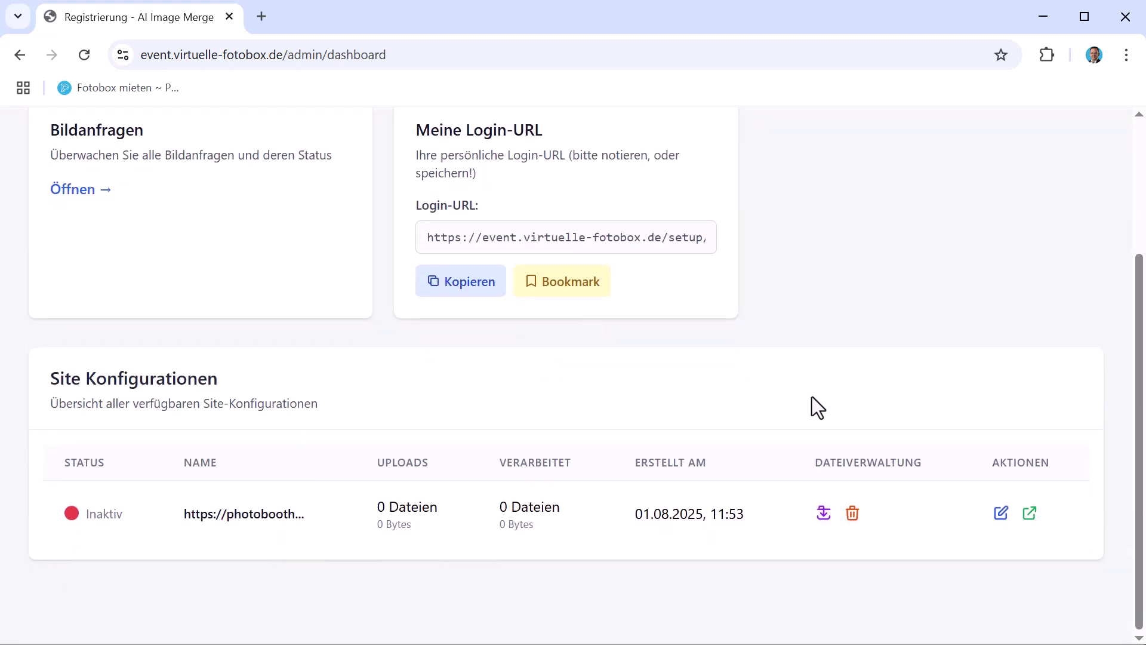
- Open the site configuration editor and compare its English and German values
click(1008, 519)
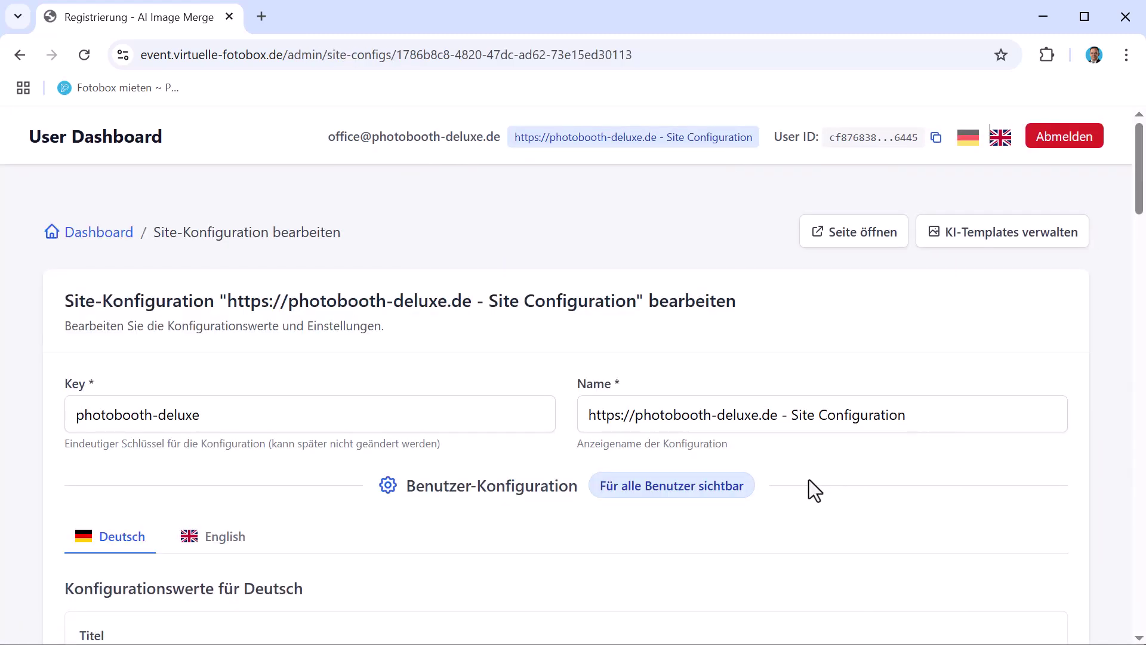
scroll(948, 483, down, 3)
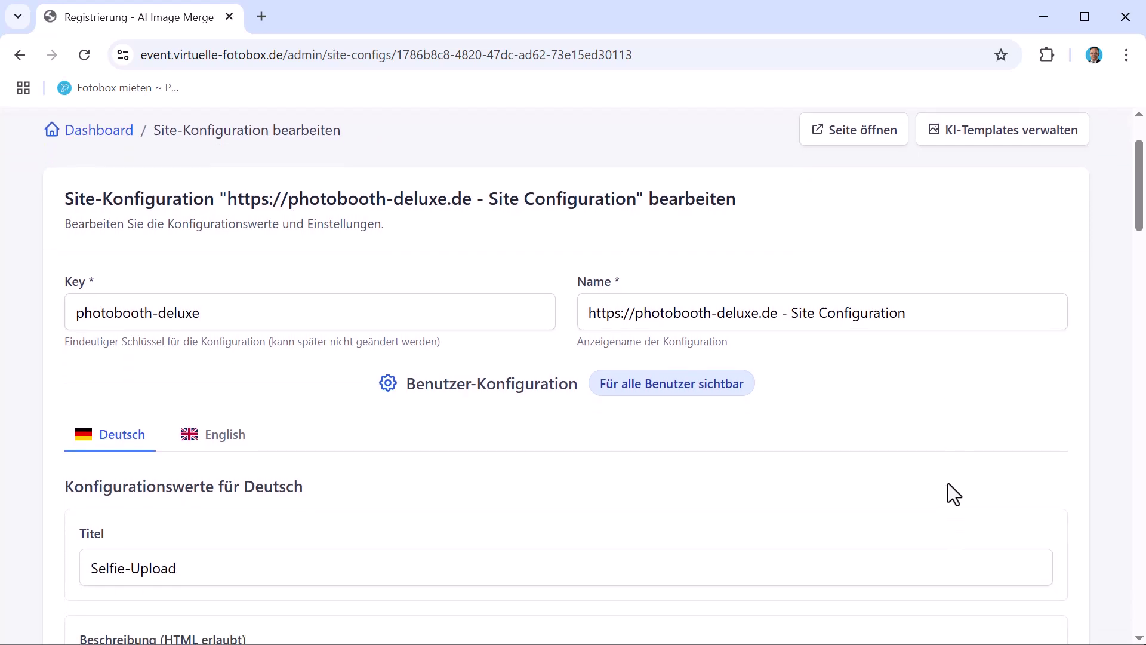
scroll(653, 515, down, 3)
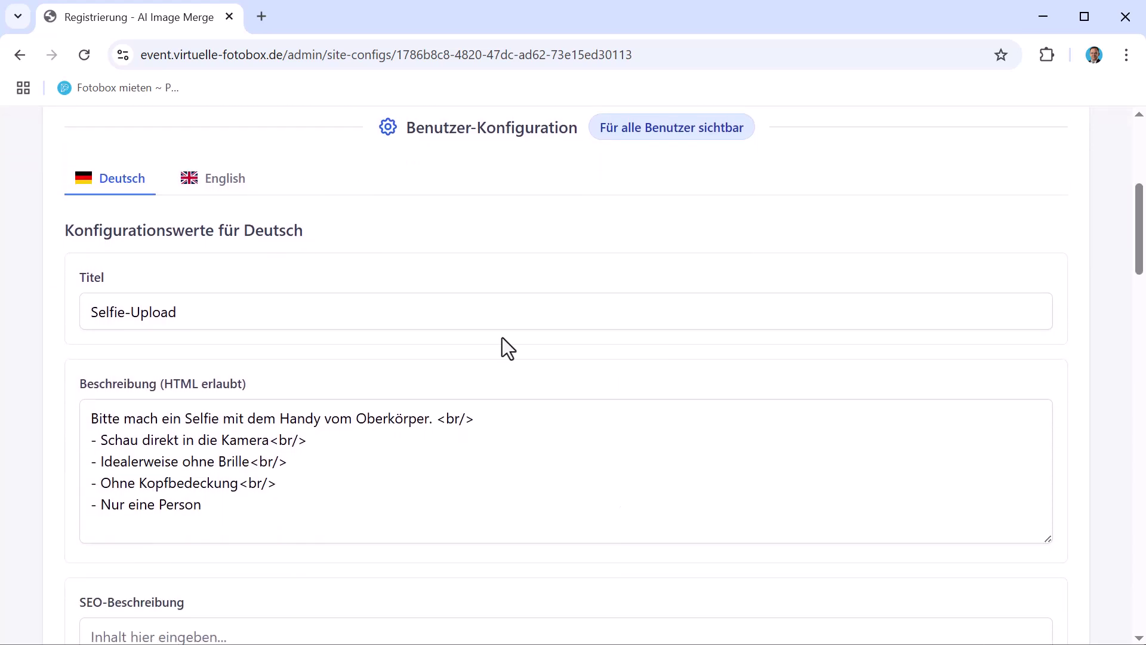
click(230, 188)
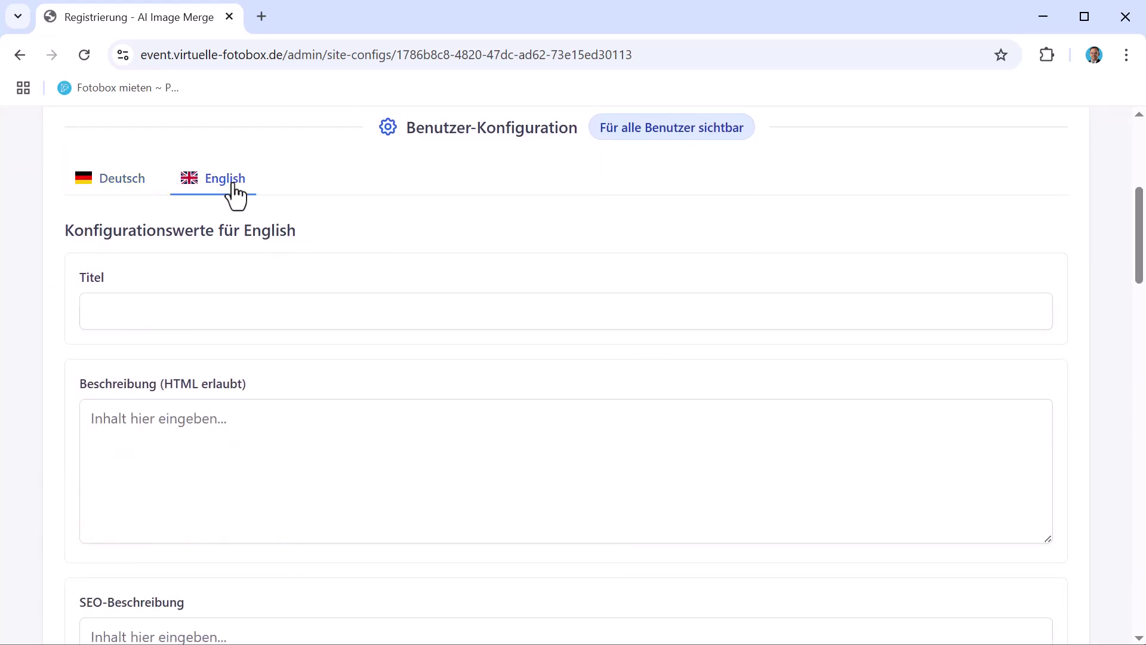
click(127, 190)
click(214, 190)
click(115, 188)
- Scroll past the favicon URL down to the empty watermark upload fields
scroll(550, 406, down, 10)
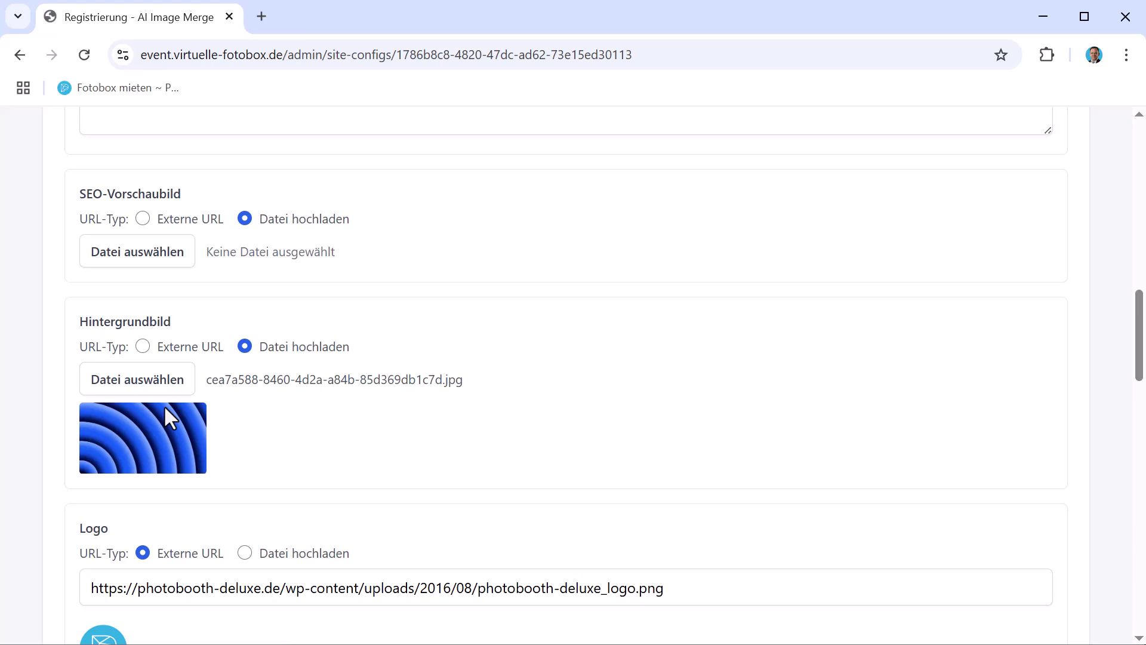
scroll(574, 399, down, 3)
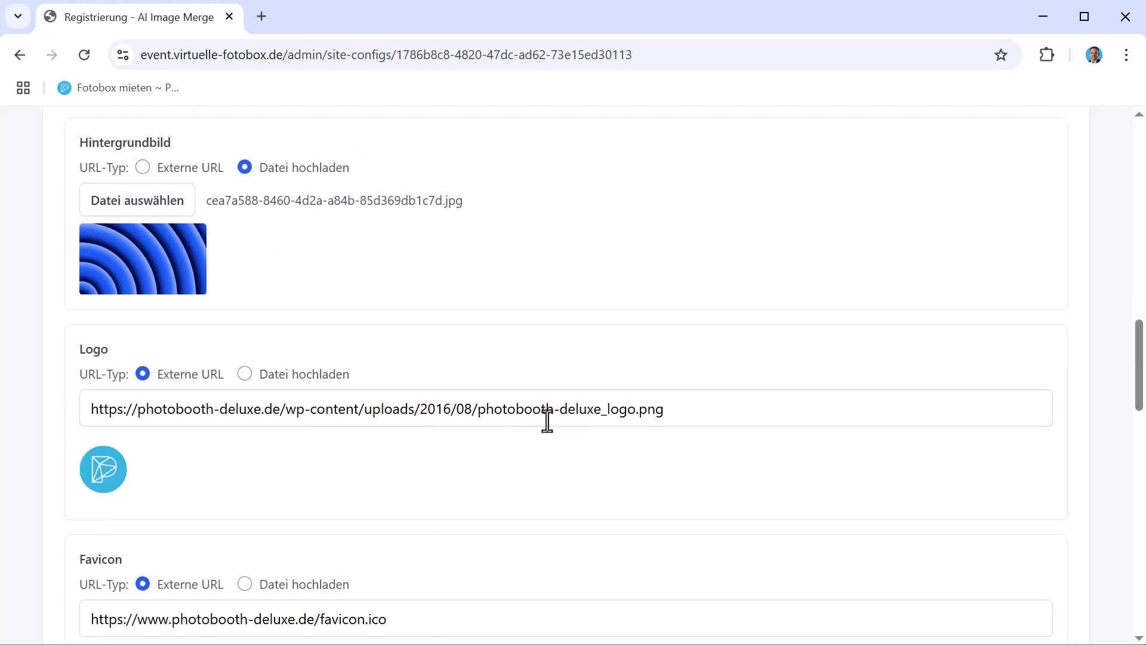
scroll(547, 421, down, 4)
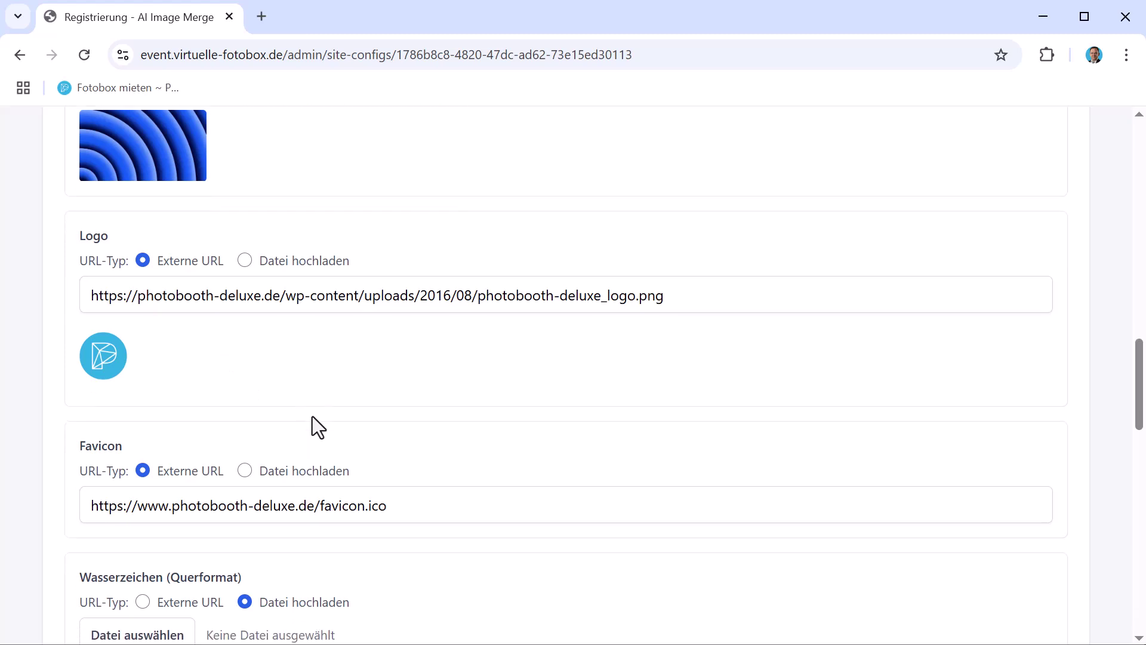
scroll(313, 417, down, 2)
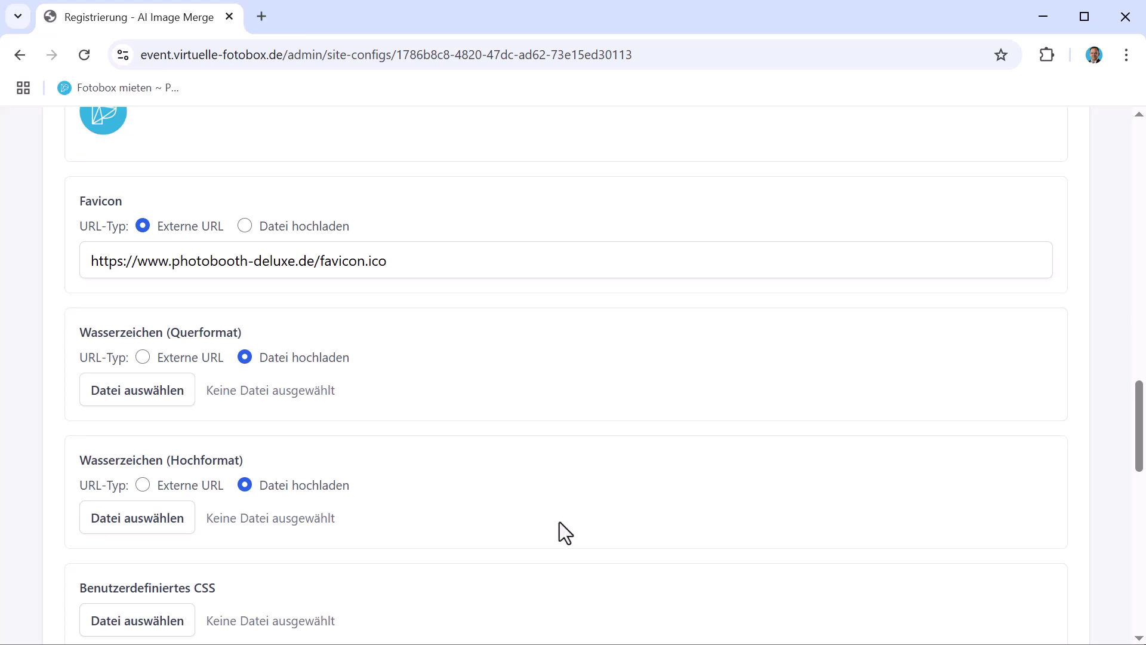
scroll(557, 407, down, 7)
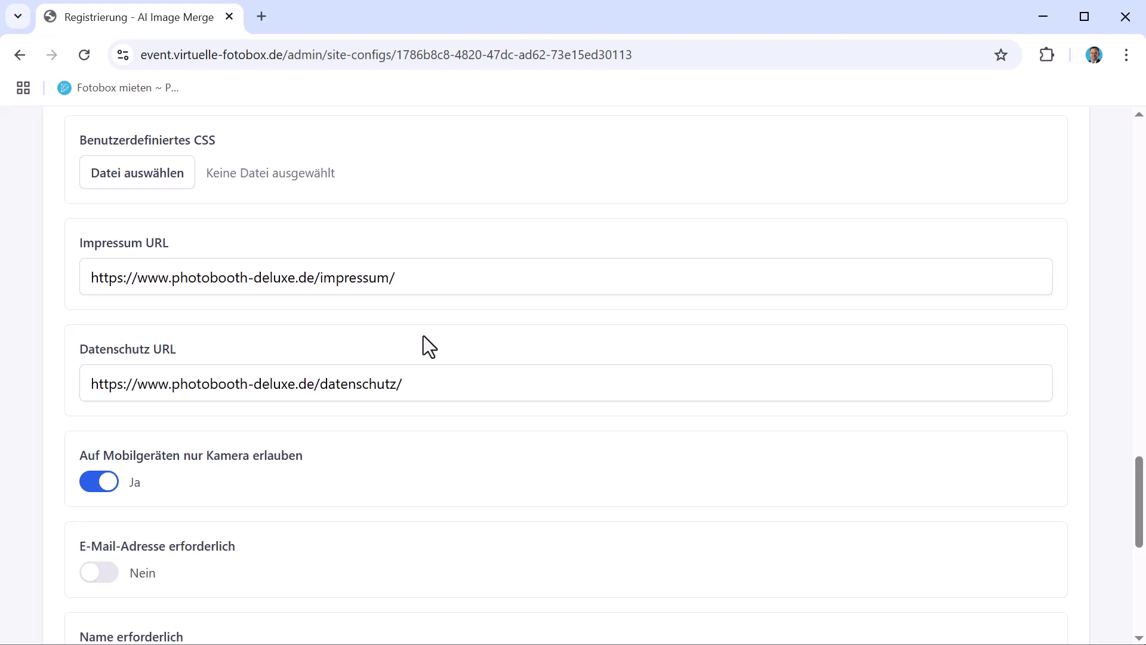
click(416, 286)
click(445, 394)
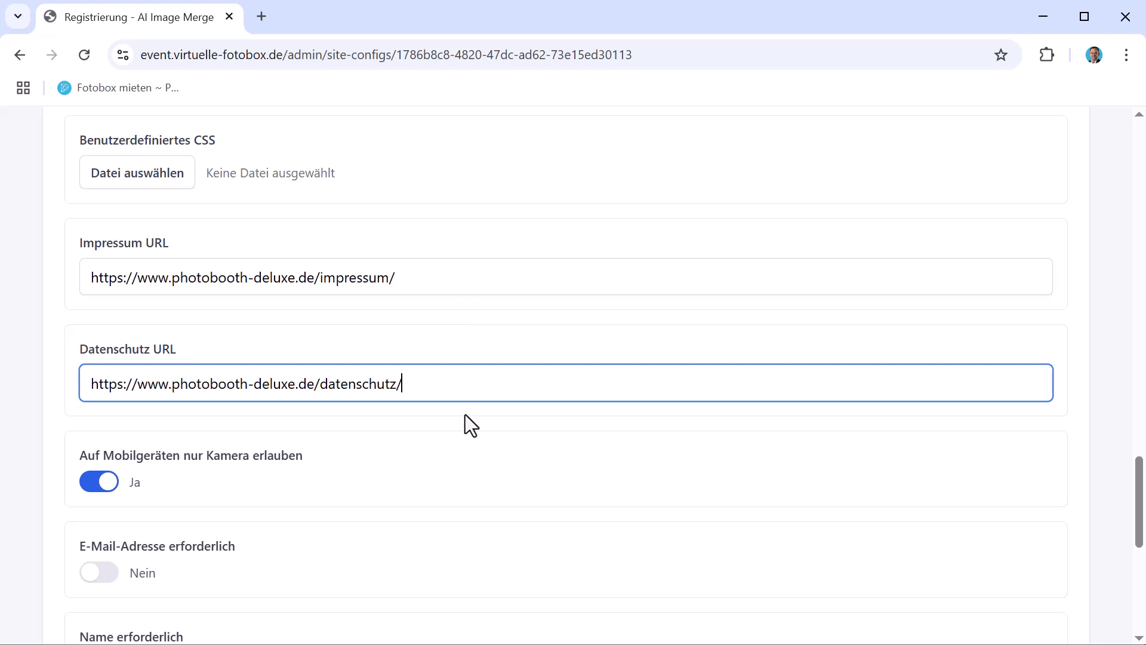
scroll(433, 456, down, 4)
drag(156, 187, 281, 187)
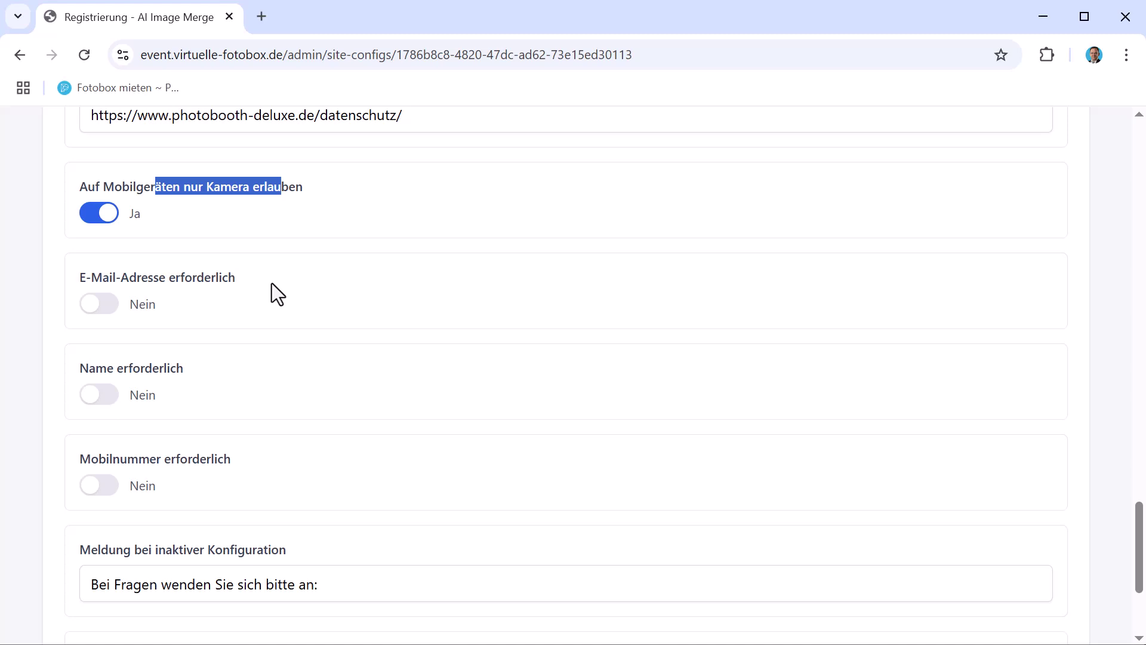
- Toggle camera-only uploads on mobile off and back on, leaving it enabled
click(197, 233)
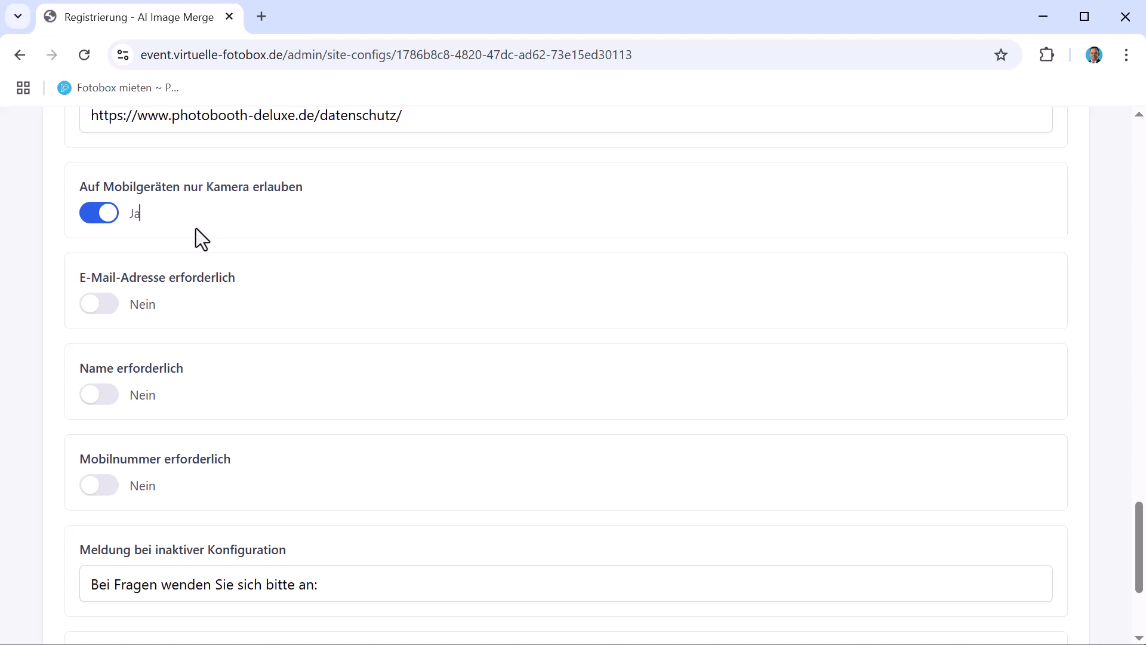
click(93, 222)
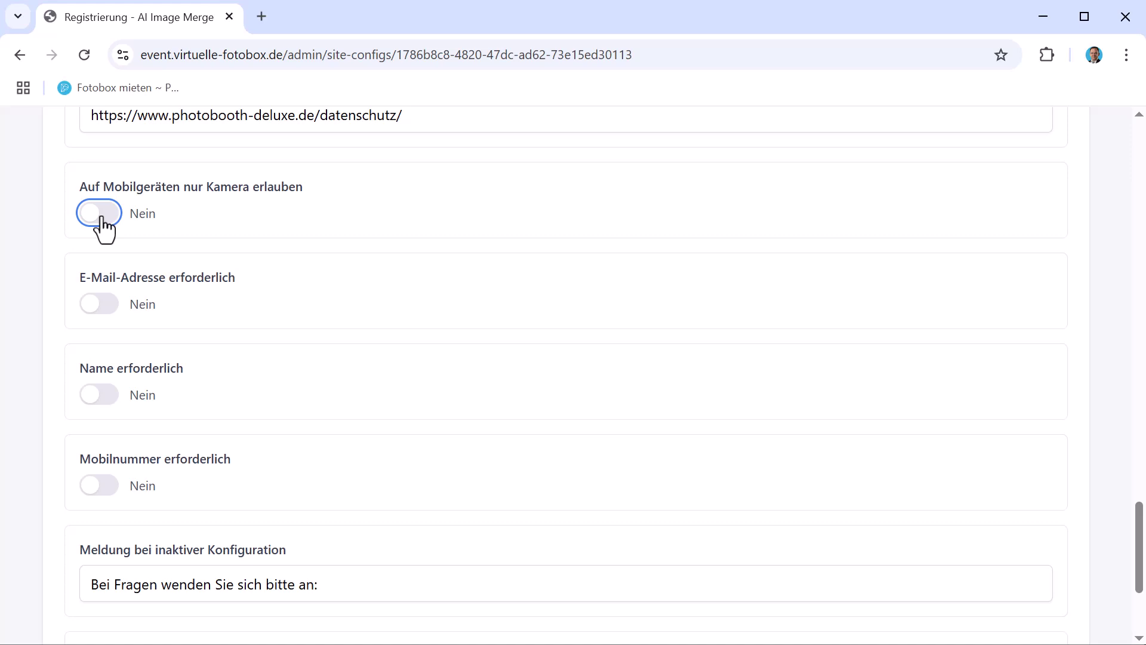
click(100, 215)
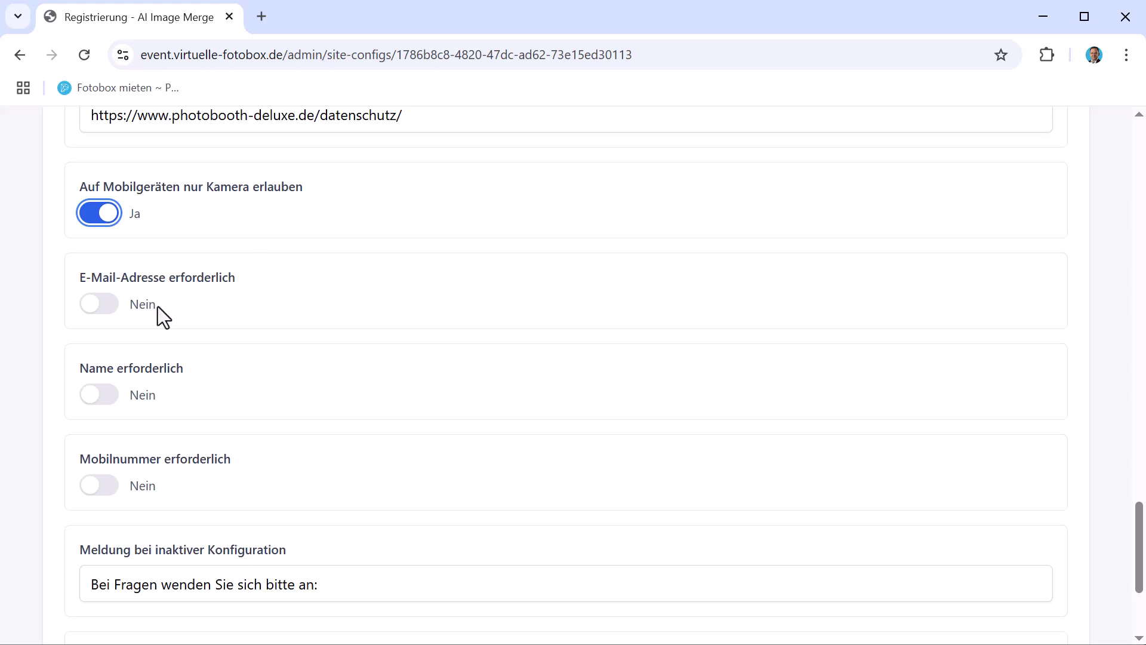
- Test the e-mail, name and mobile required switches, leave all optional, and save
click(105, 308)
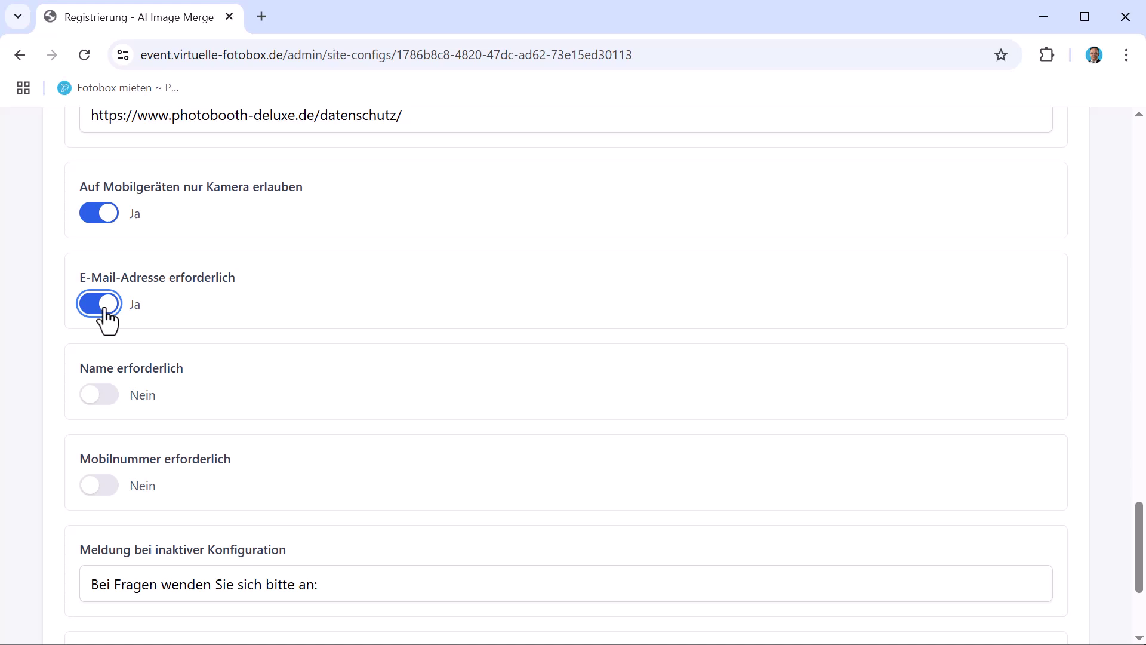
click(96, 399)
click(106, 488)
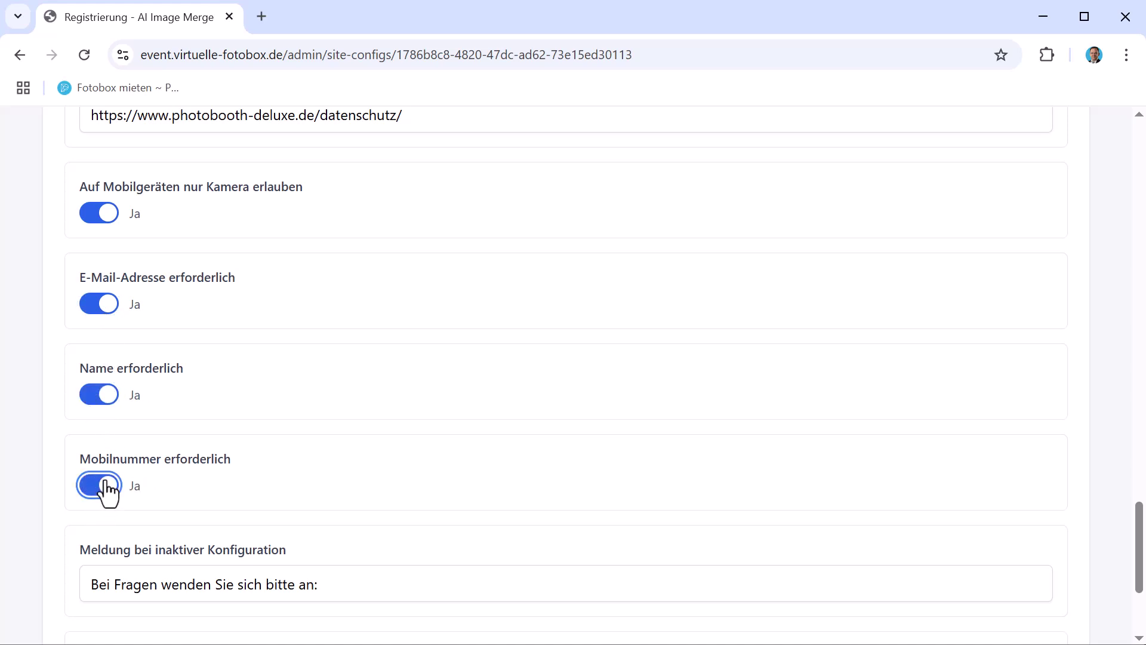
click(104, 487)
click(103, 397)
click(105, 306)
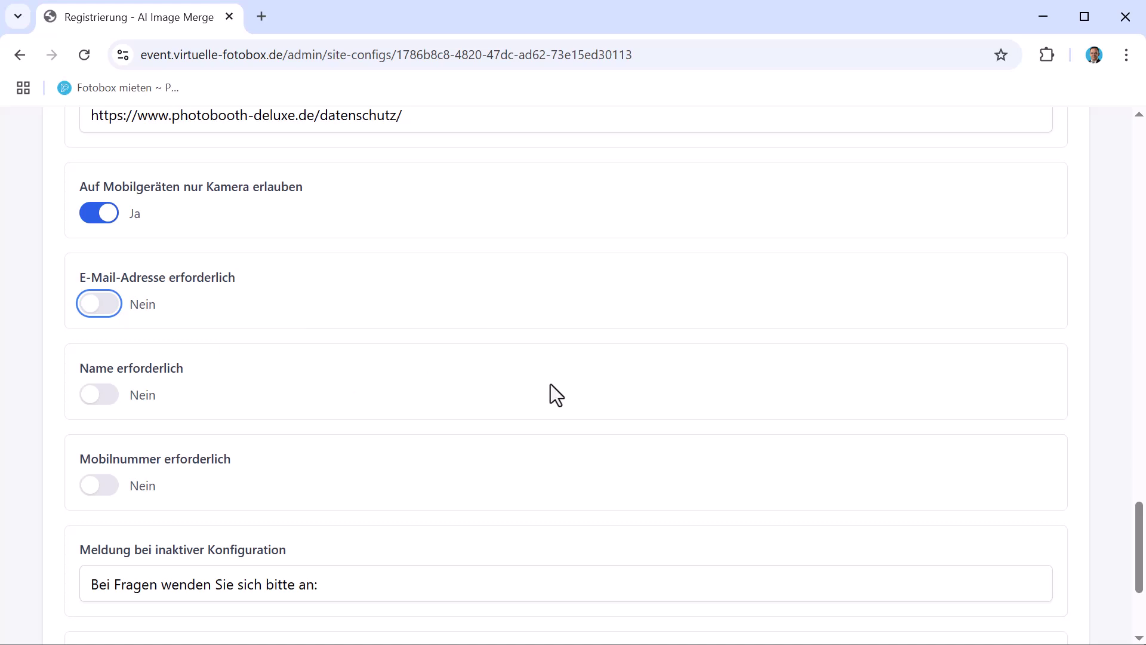
scroll(552, 385, down, 4)
click(997, 555)
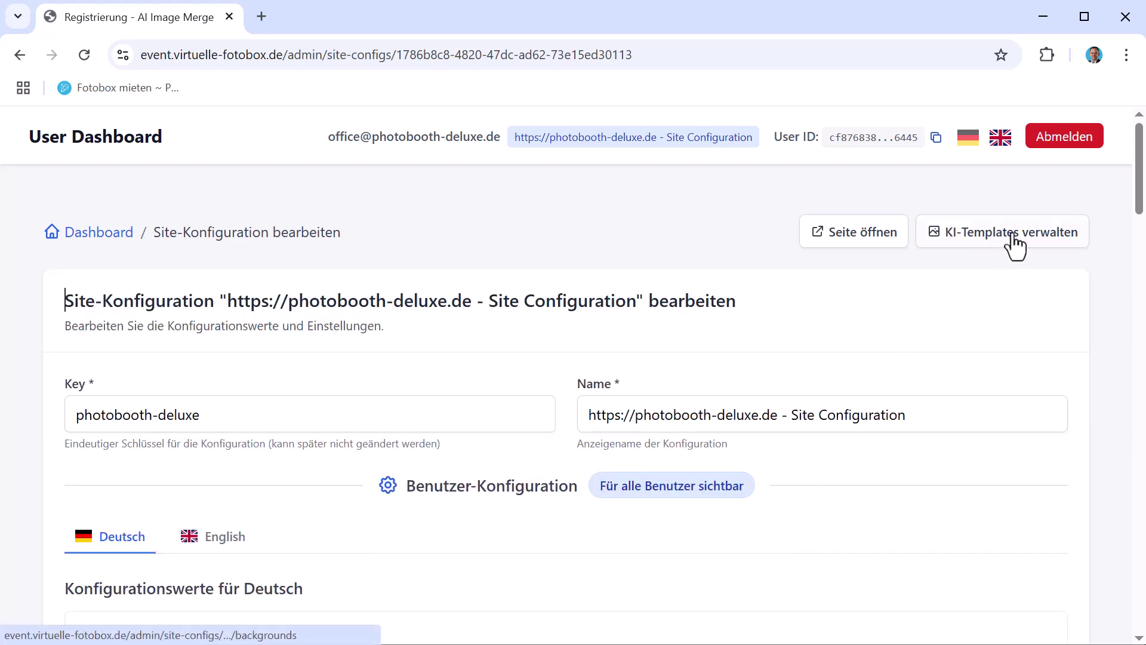
- Switch the dashboard to English and open Manage AI Templates for photobooth-deluxe.de
click(999, 142)
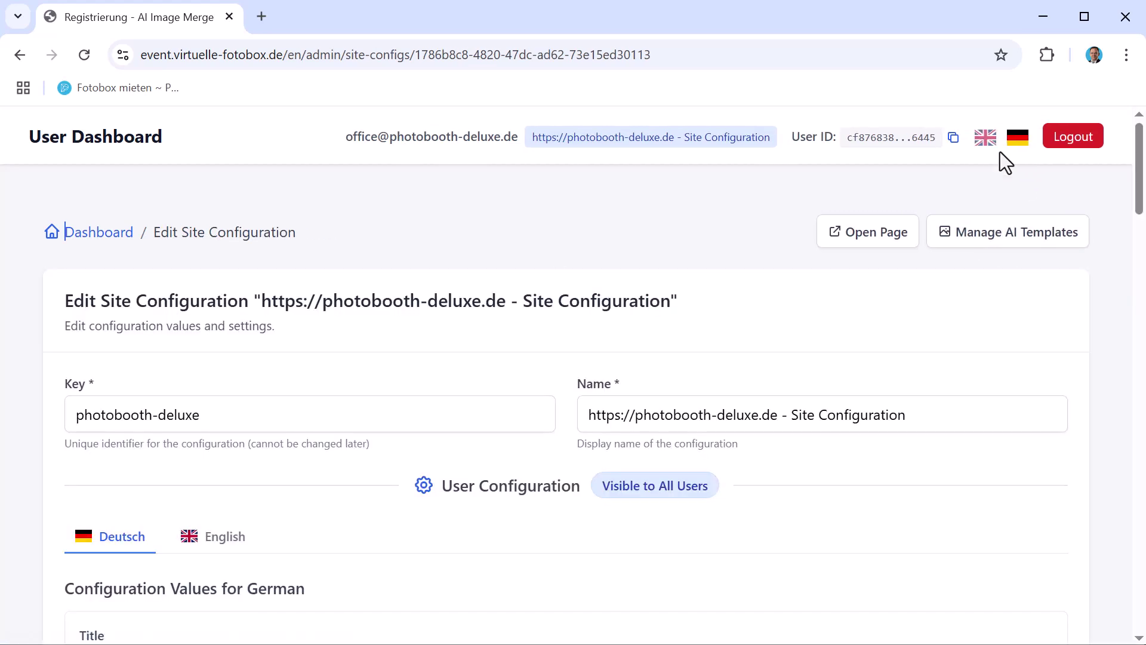
click(1008, 256)
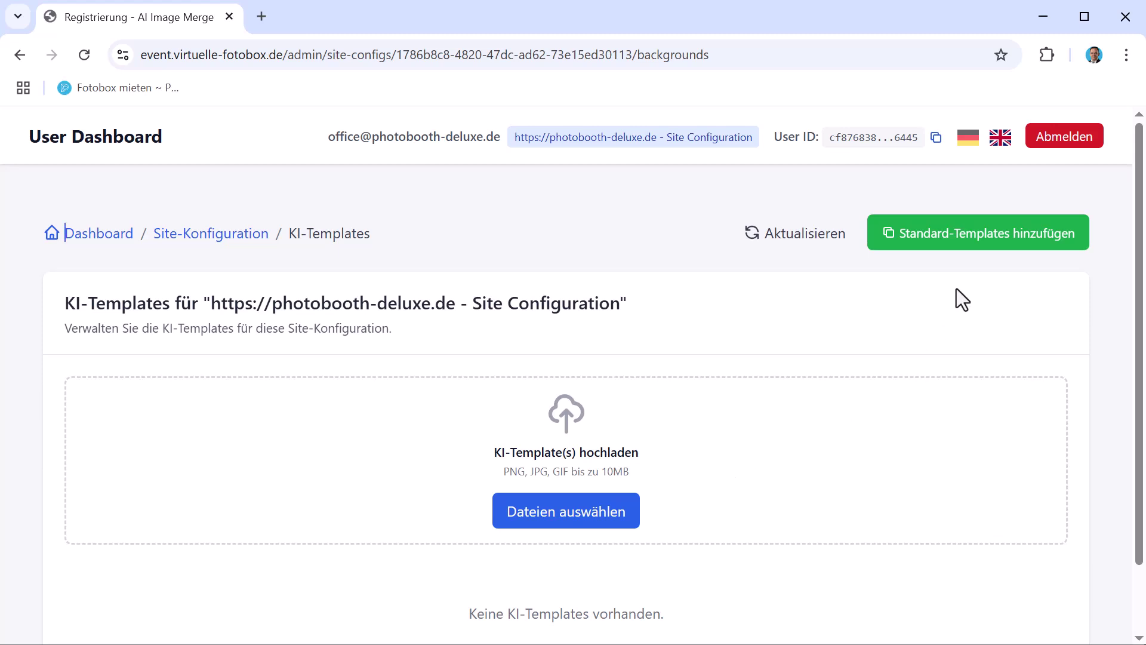
- Copy in the 63 standard templates and browse them from Arzt.jpg to SwimWithDolphins.jpg
click(977, 242)
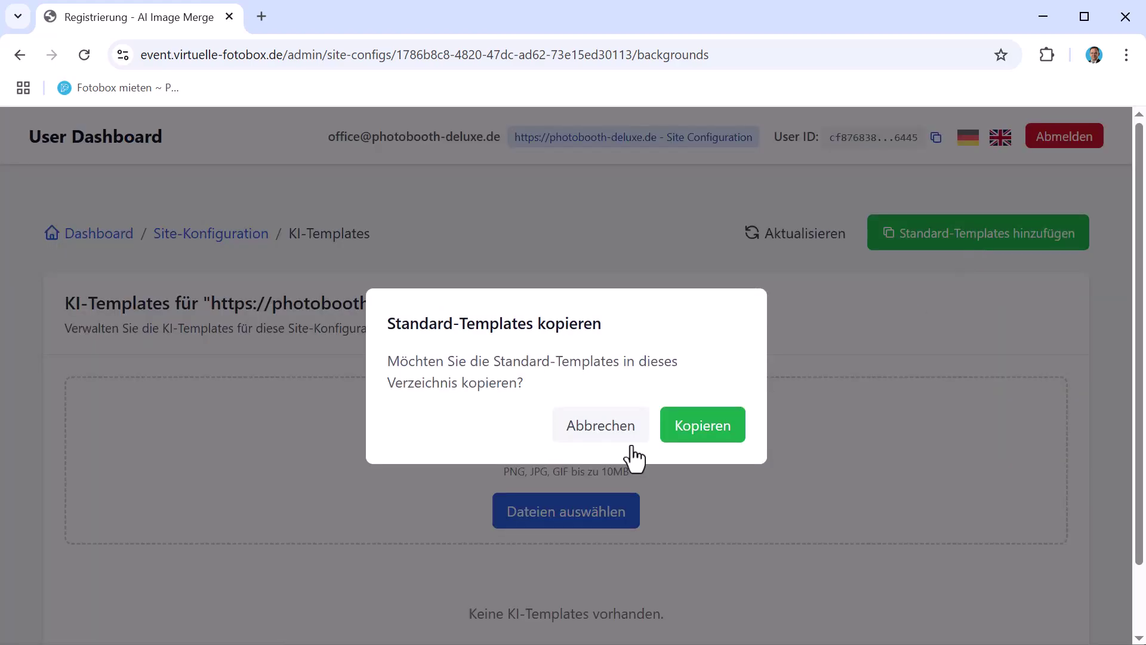
click(707, 431)
scroll(751, 447, down, 15)
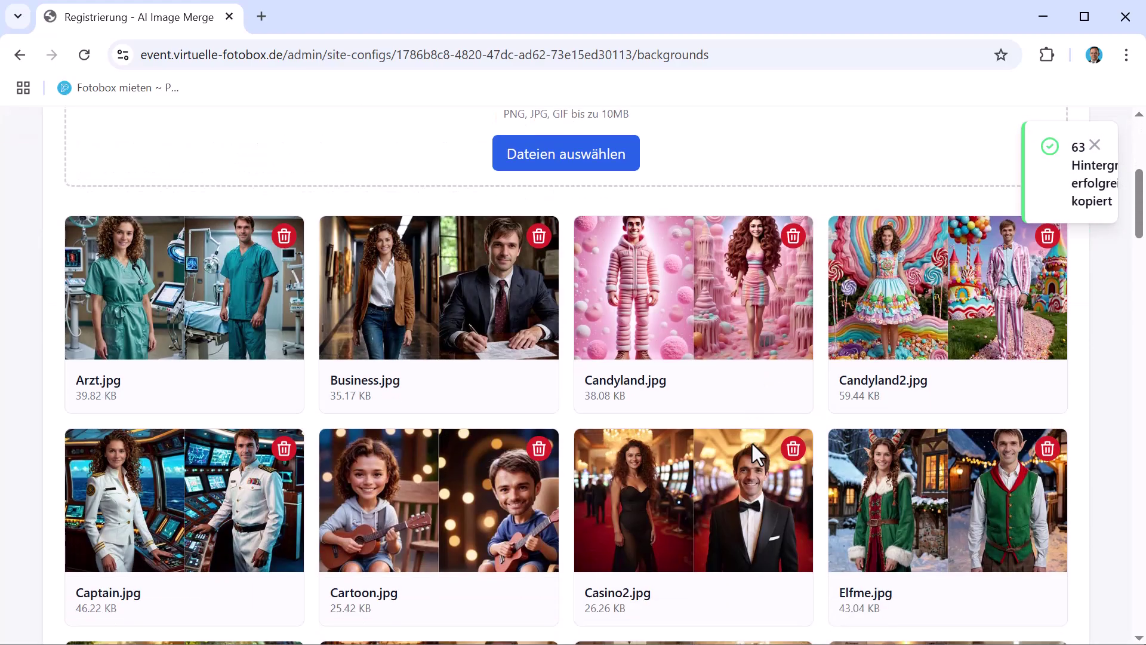
scroll(752, 443, down, 20)
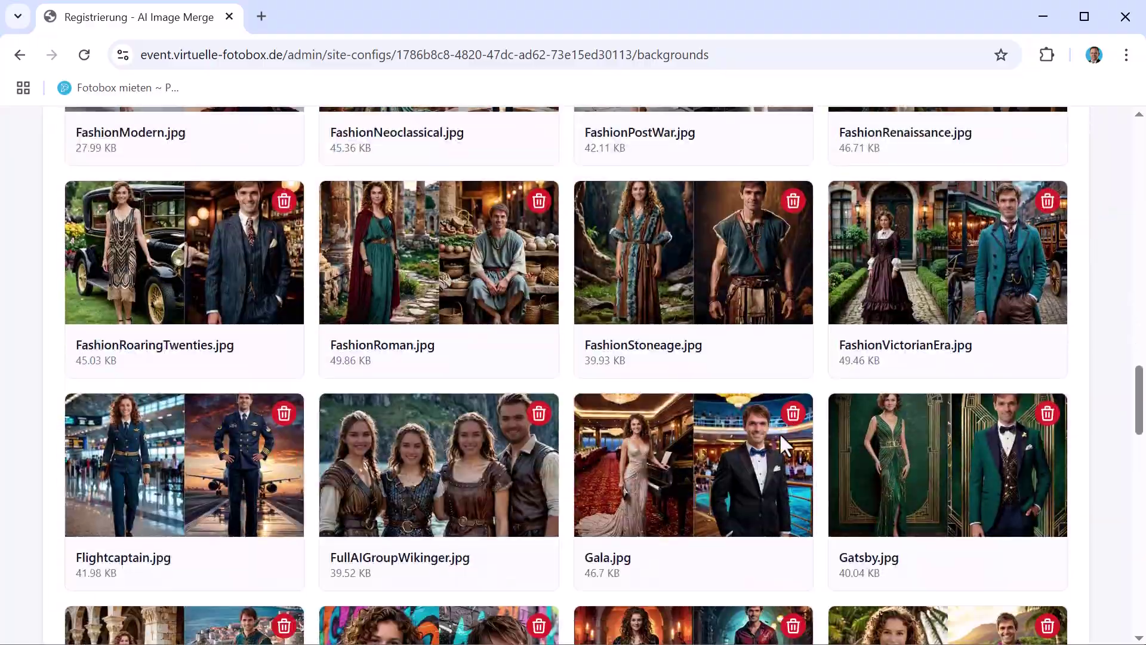
scroll(784, 433, down, 18)
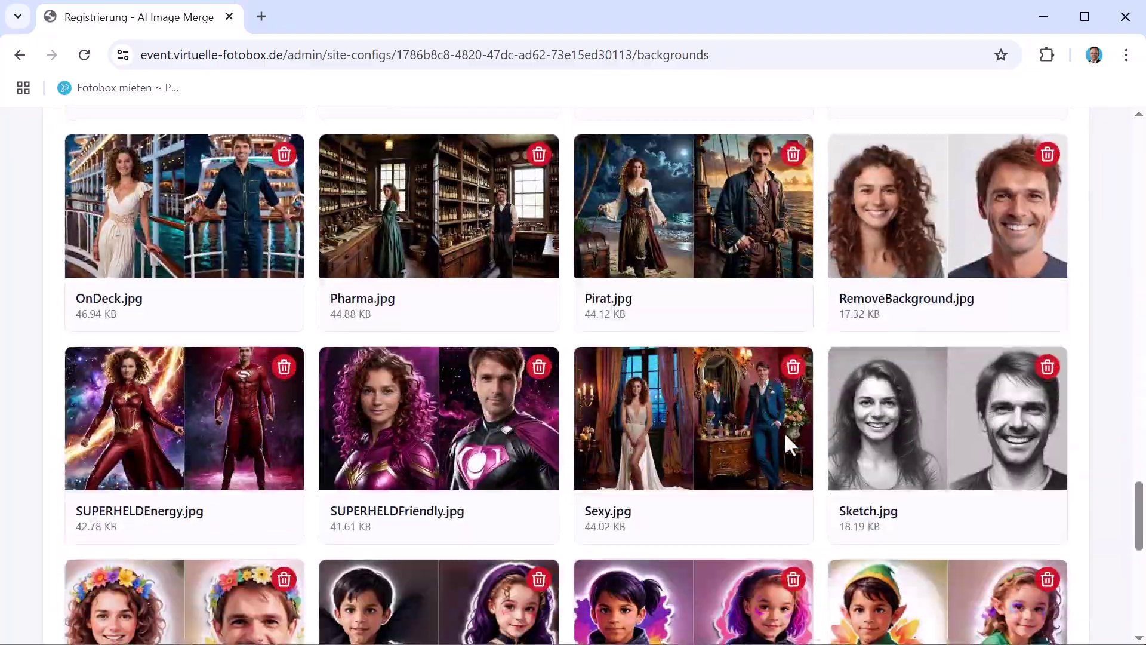
scroll(784, 433, down, 2)
scroll(786, 434, up, 20)
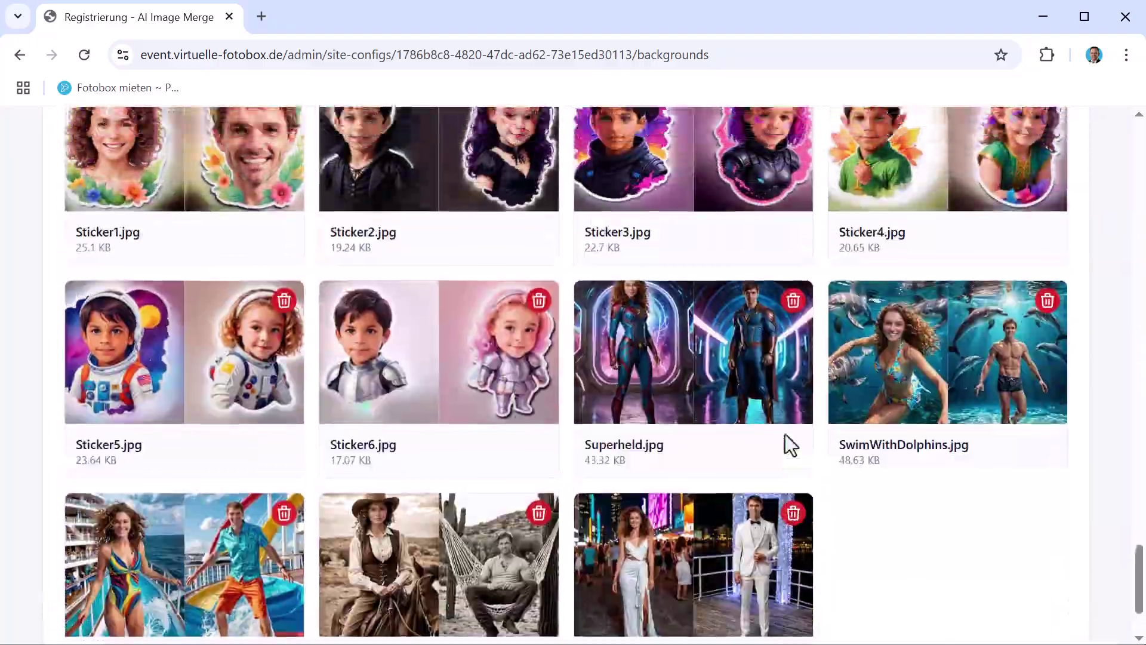
scroll(756, 437, up, 8)
scroll(750, 448, down, 5)
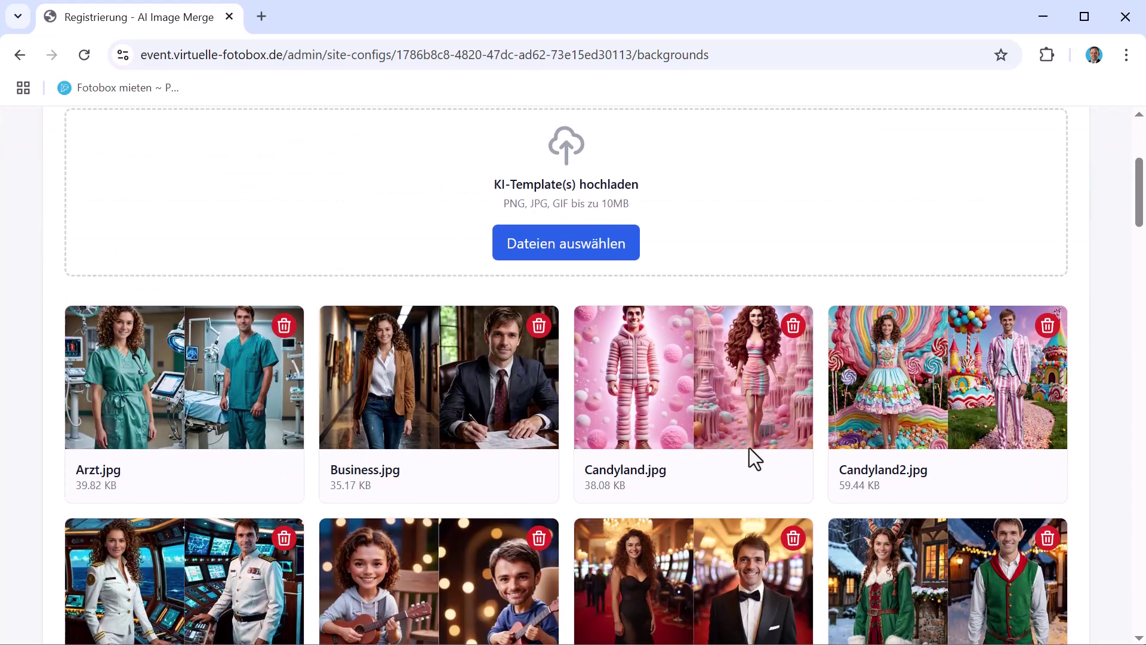
- Trash Arzt.jpg and Candyland.jpg so the list starts with Business.jpg
click(283, 326)
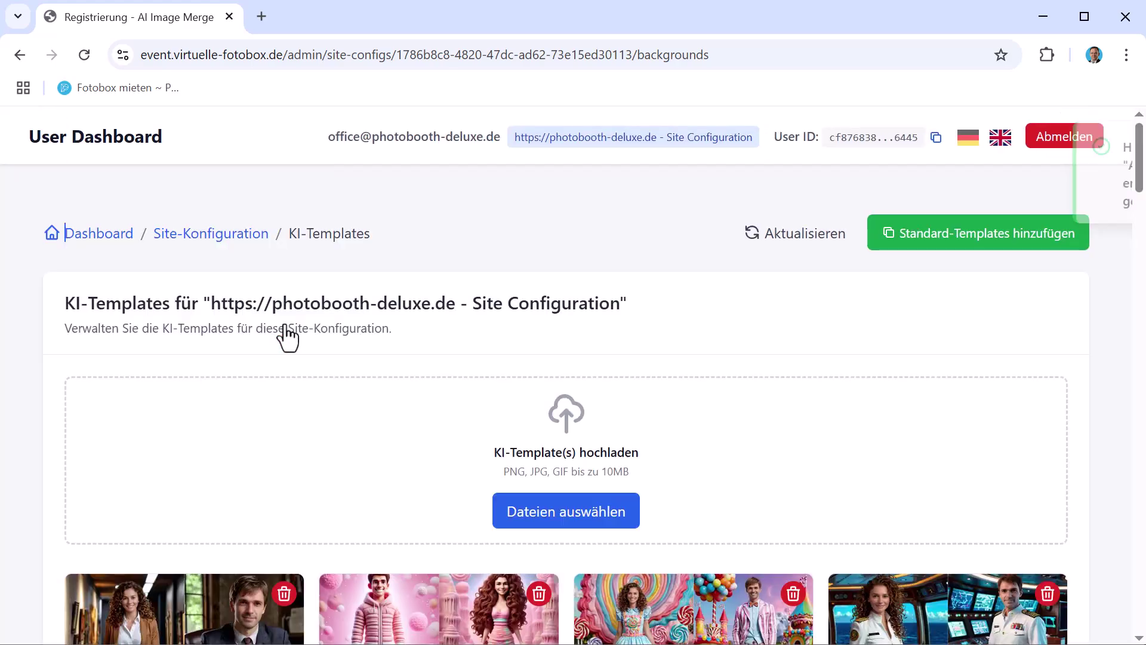
scroll(449, 486, down, 1)
scroll(453, 497, down, 2)
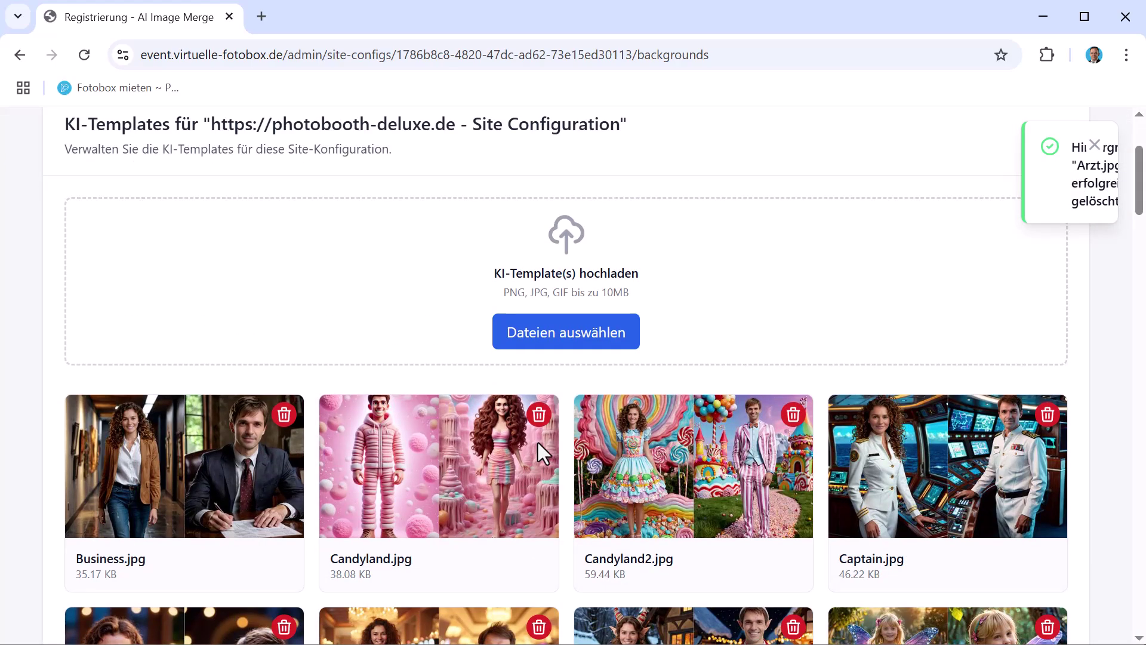
click(539, 415)
scroll(402, 474, down, 4)
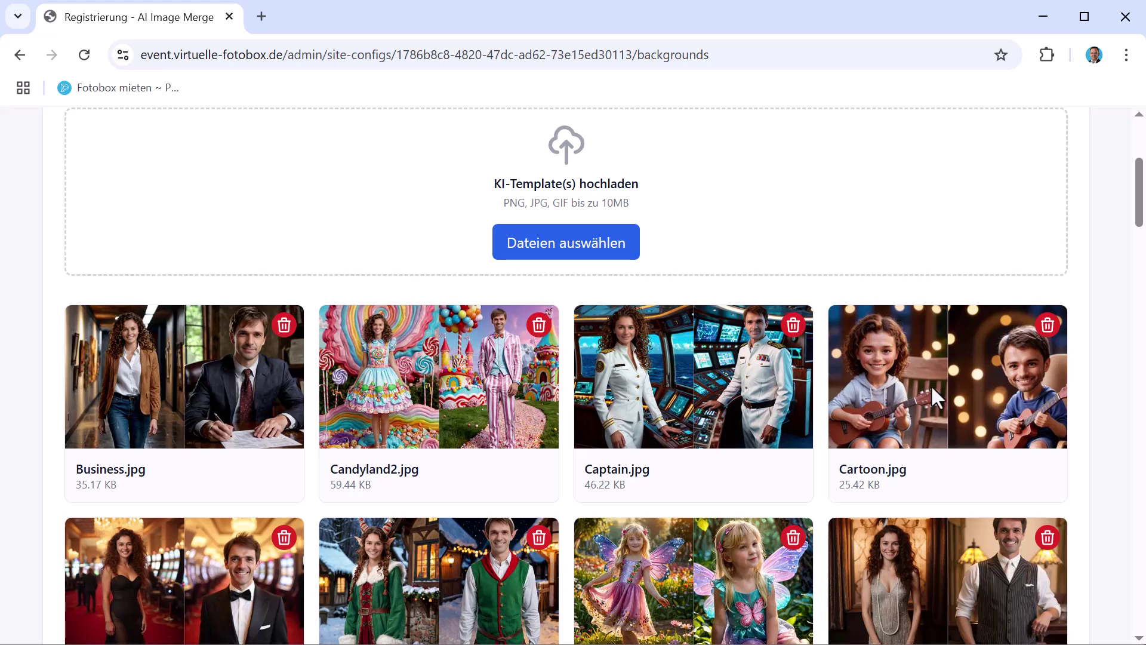
scroll(766, 303, up, 2)
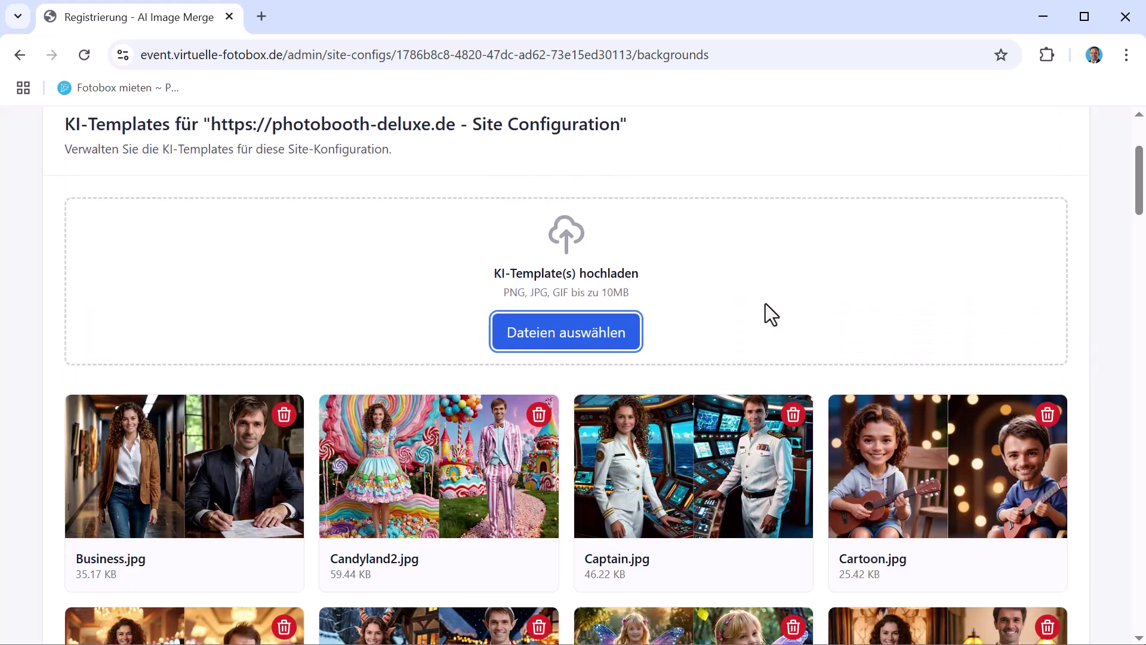
- Upload StyleWaterColor.jpg as a new AI template and scroll through the gallery
click(571, 332)
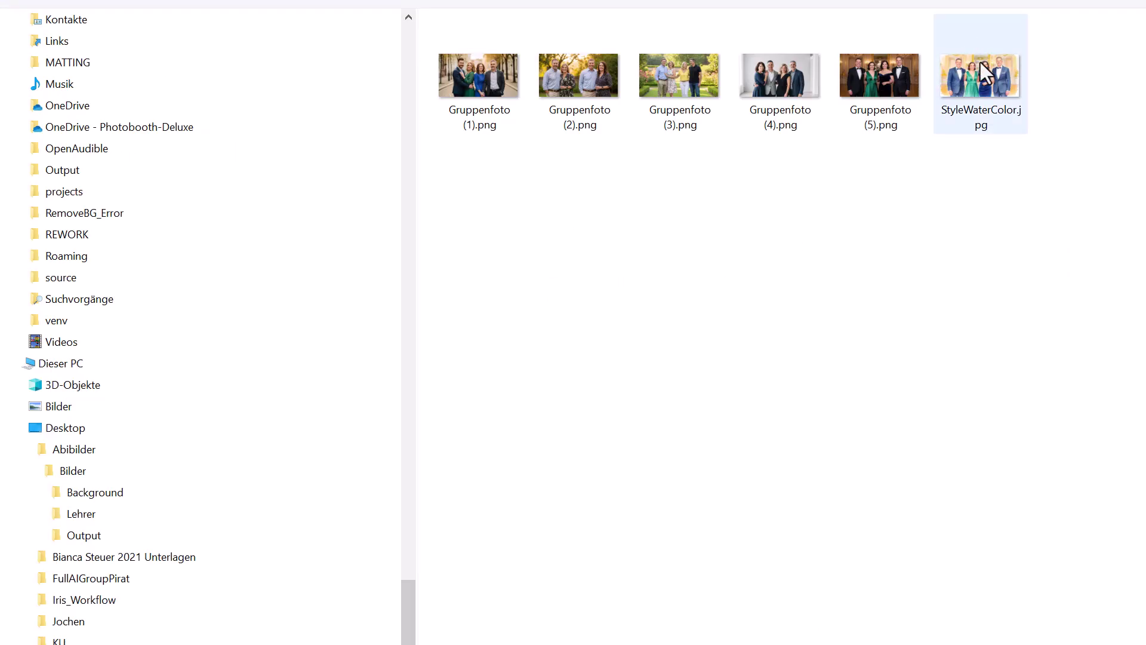
click(980, 62)
double_click(980, 62)
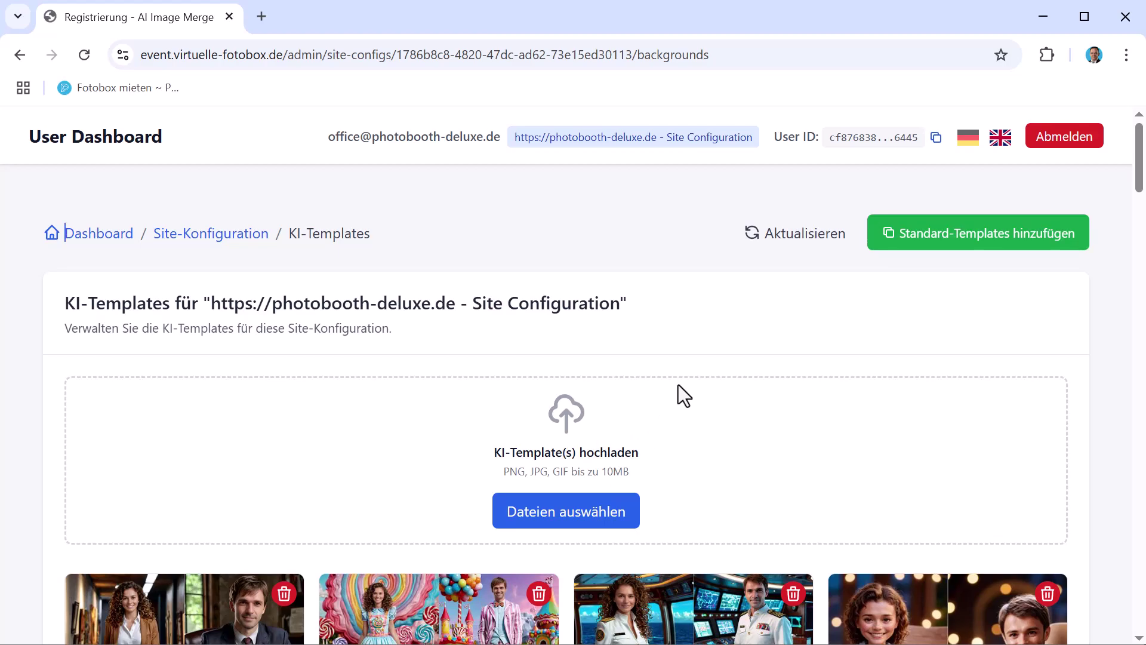
scroll(1119, 400, down, 15)
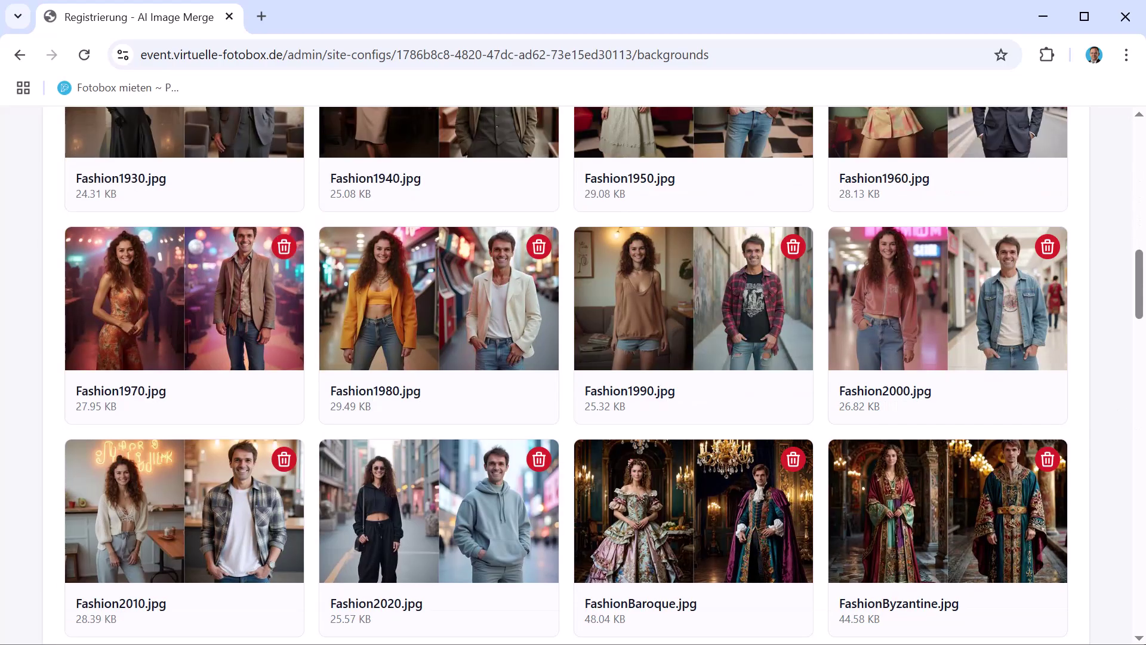
scroll(1141, 414, up, 15)
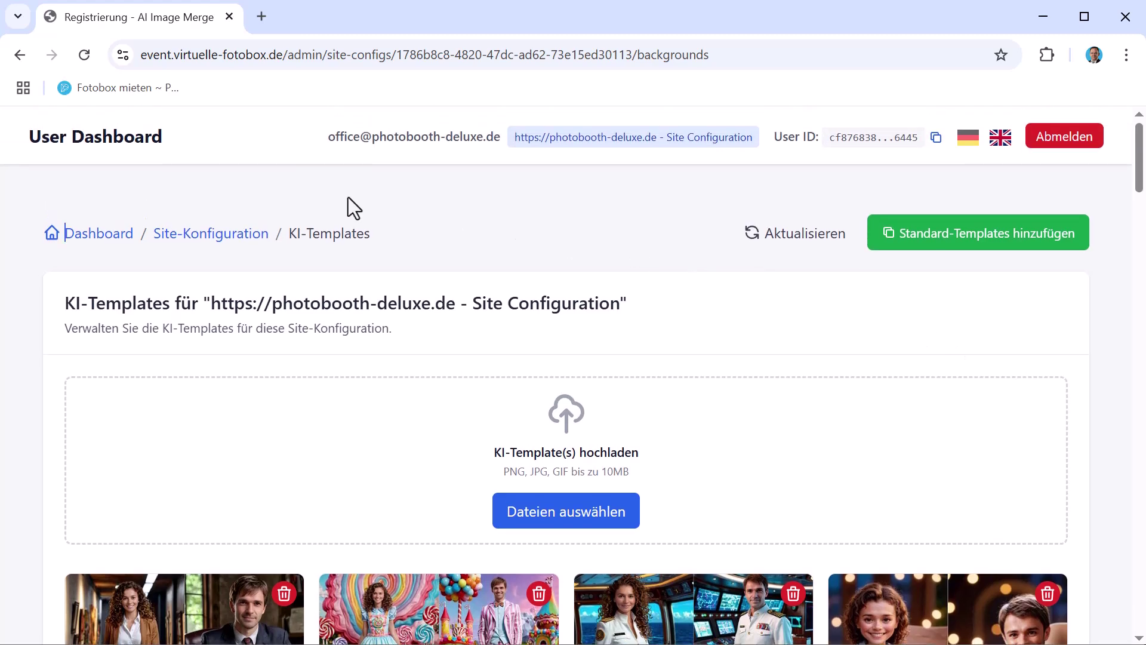
- Go from the site configuration edit page back to the user dashboard
click(193, 239)
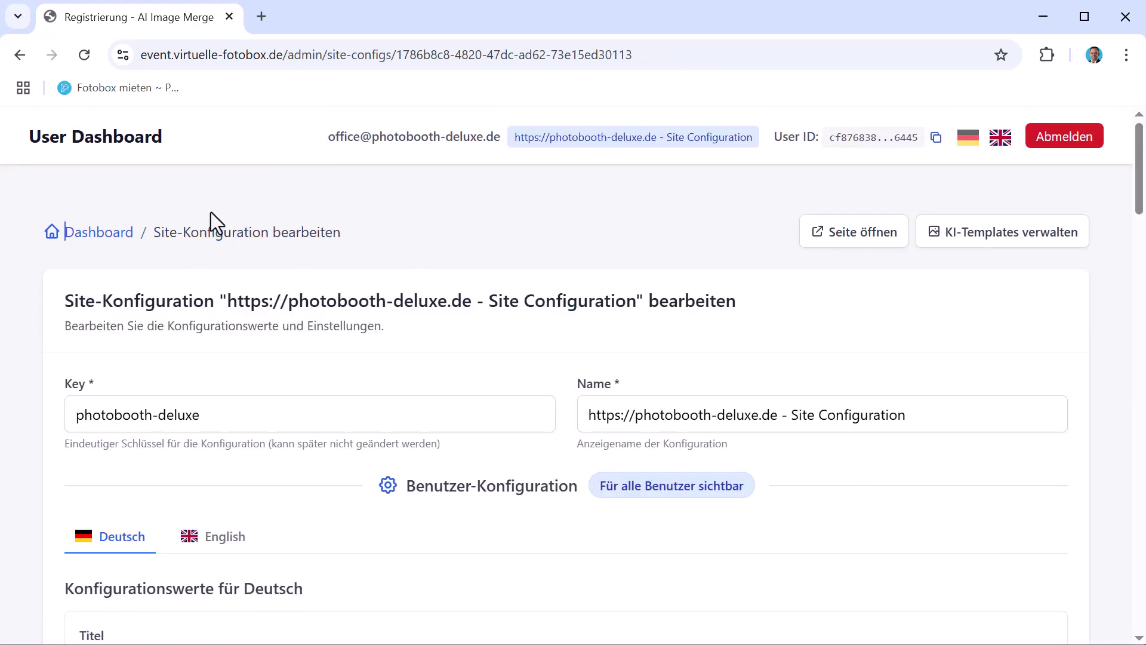
click(87, 239)
scroll(907, 412, down, 2)
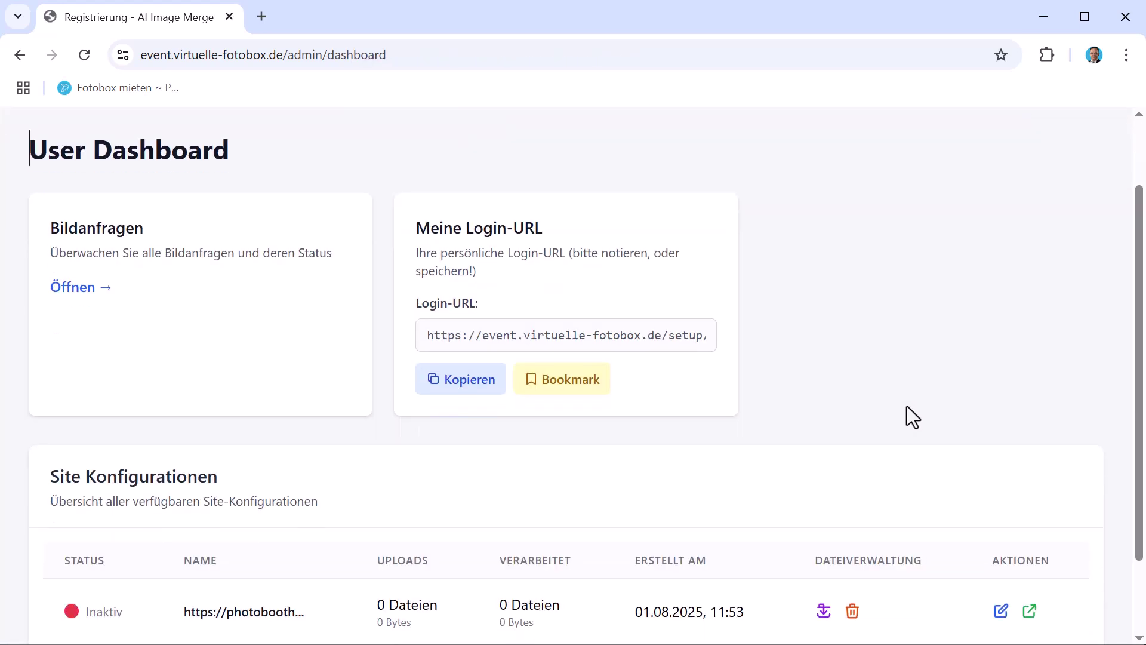
scroll(906, 406, down, 2)
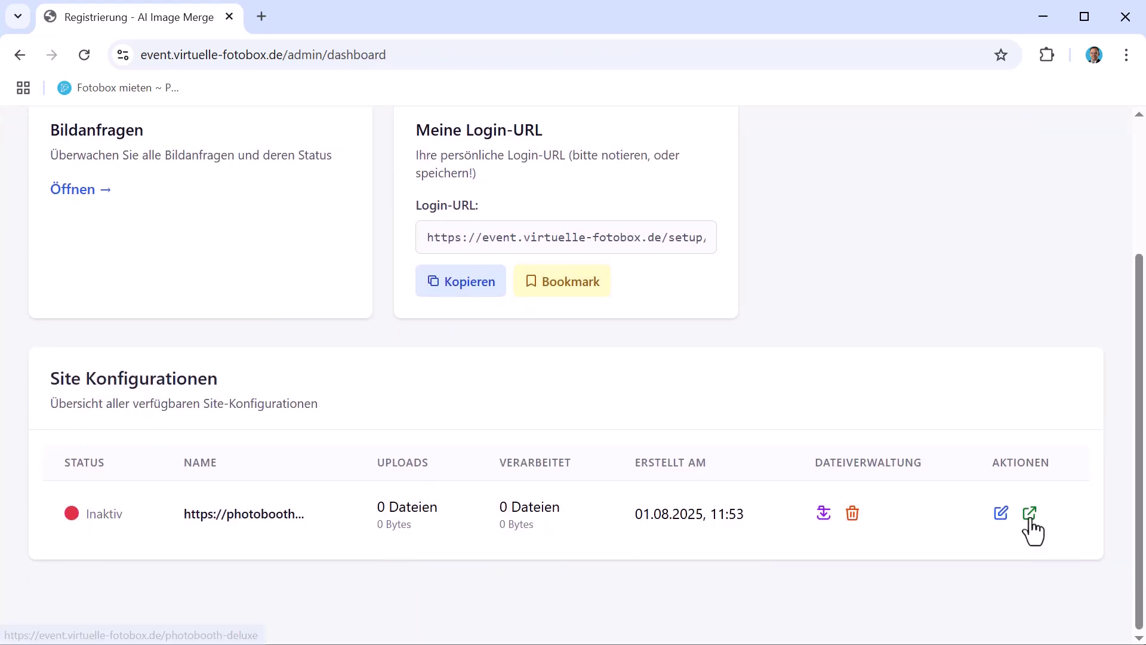
scroll(987, 284, up, 3)
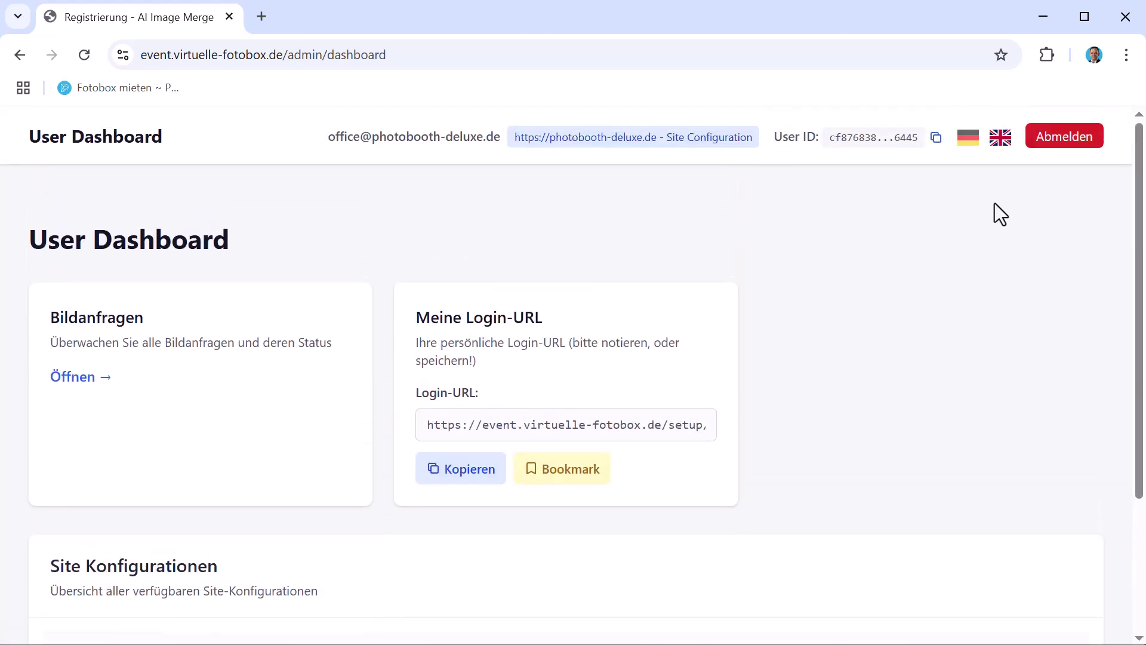
- Switch the dashboard to English and open the photobooth-deluxe event page in a new tab
click(1003, 141)
scroll(1069, 370, down, 4)
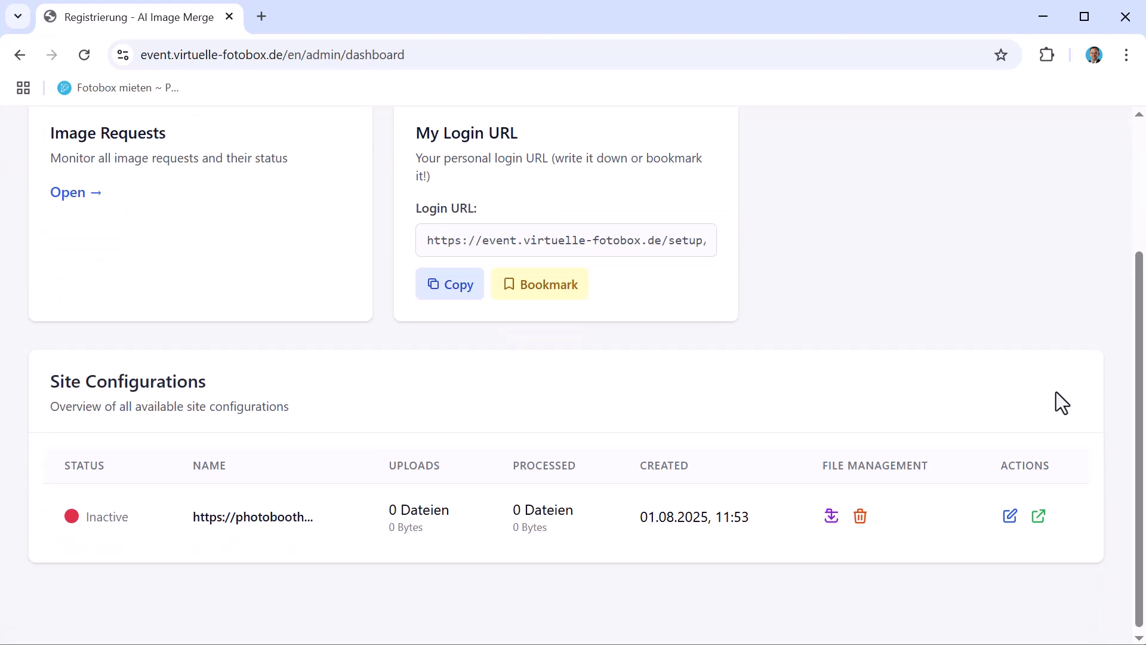
click(1040, 519)
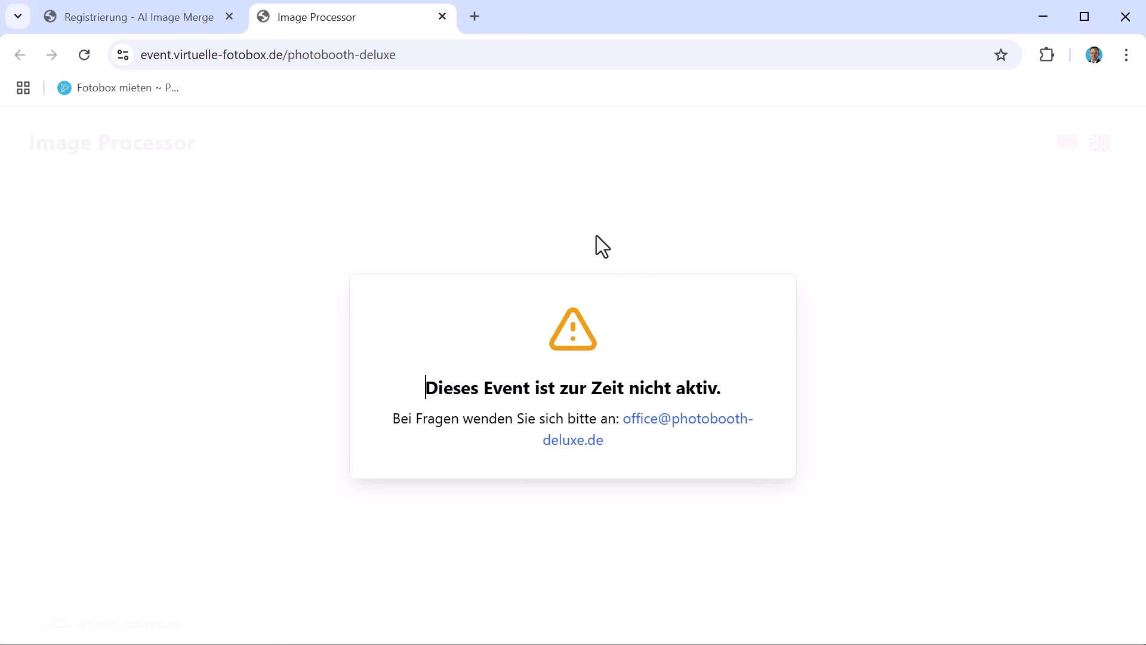
- Reload the event page so the selfie upload appears, then page the scene carousel forward
click(88, 52)
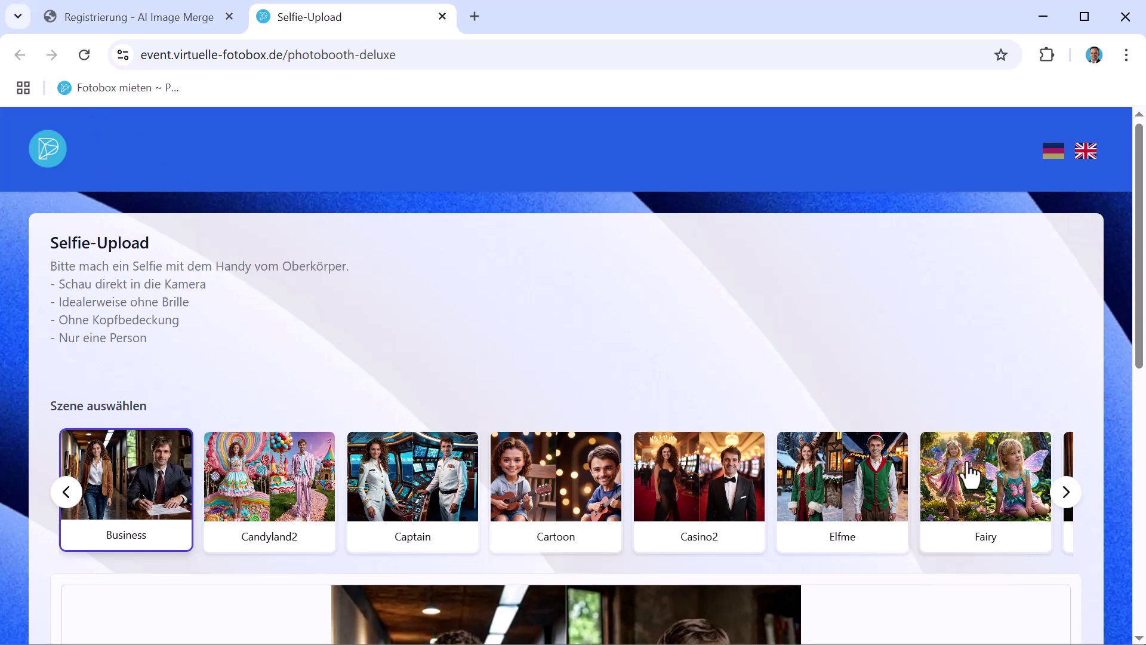
scroll(1058, 337, down, 2)
click(1068, 412)
click(1067, 412)
click(1068, 412)
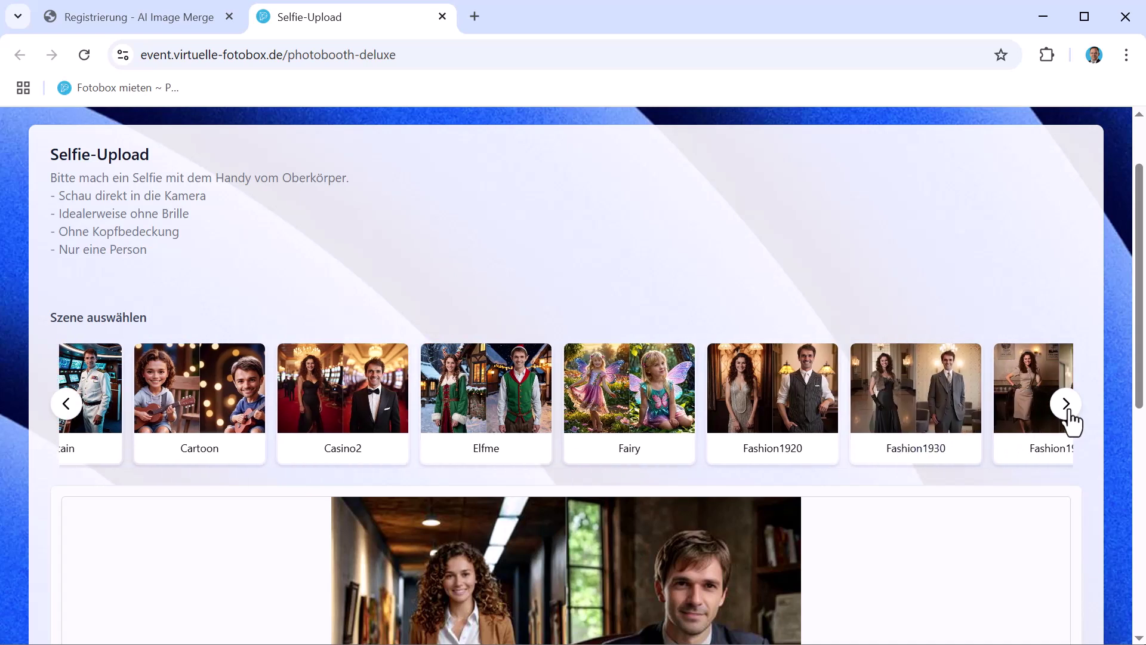
click(1068, 412)
click(1068, 412)
click(1067, 412)
click(1068, 412)
click(1068, 412)
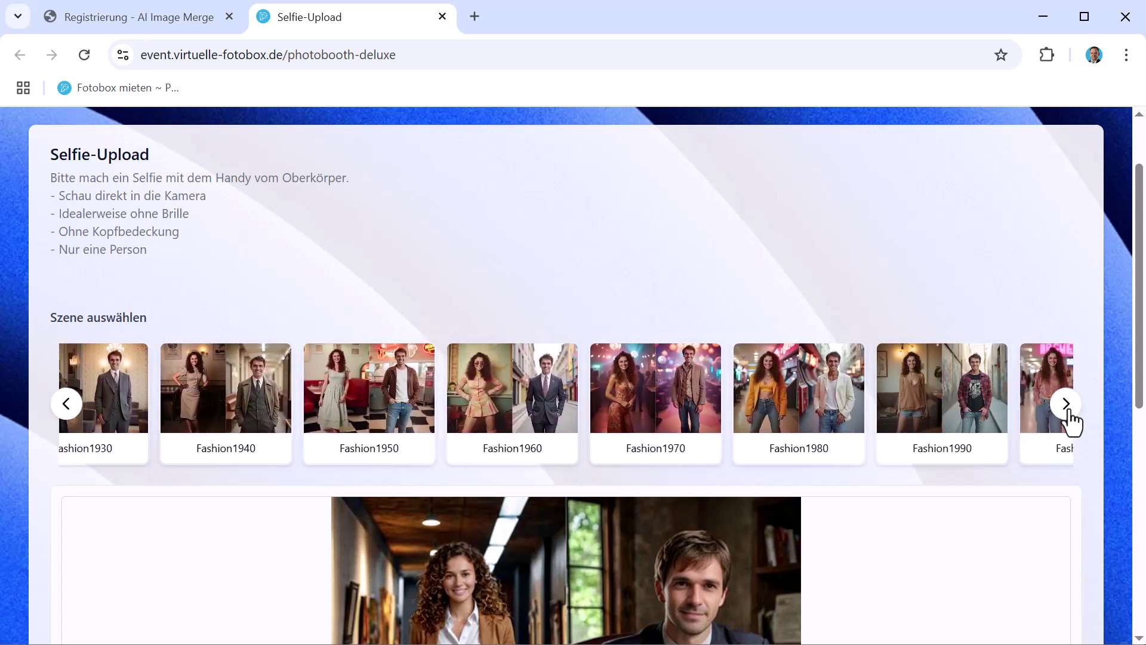
click(1067, 412)
click(1068, 412)
click(1068, 412)
click(1068, 412)
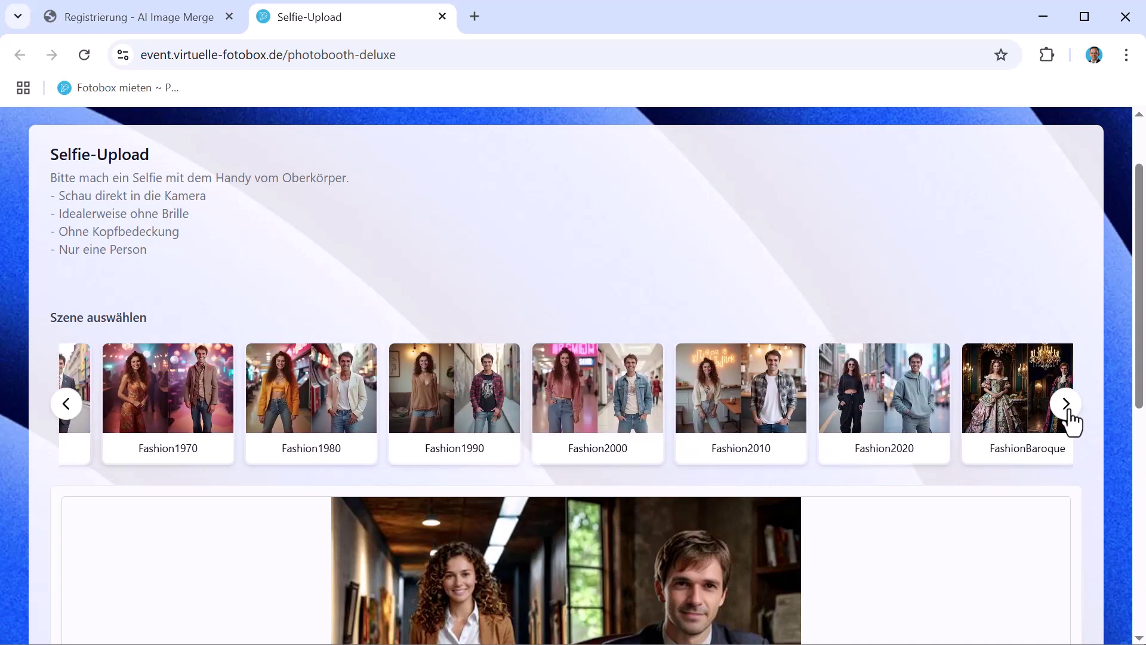
click(1068, 412)
click(1068, 412)
click(1068, 412)
click(1068, 412)
click(1067, 412)
click(1067, 412)
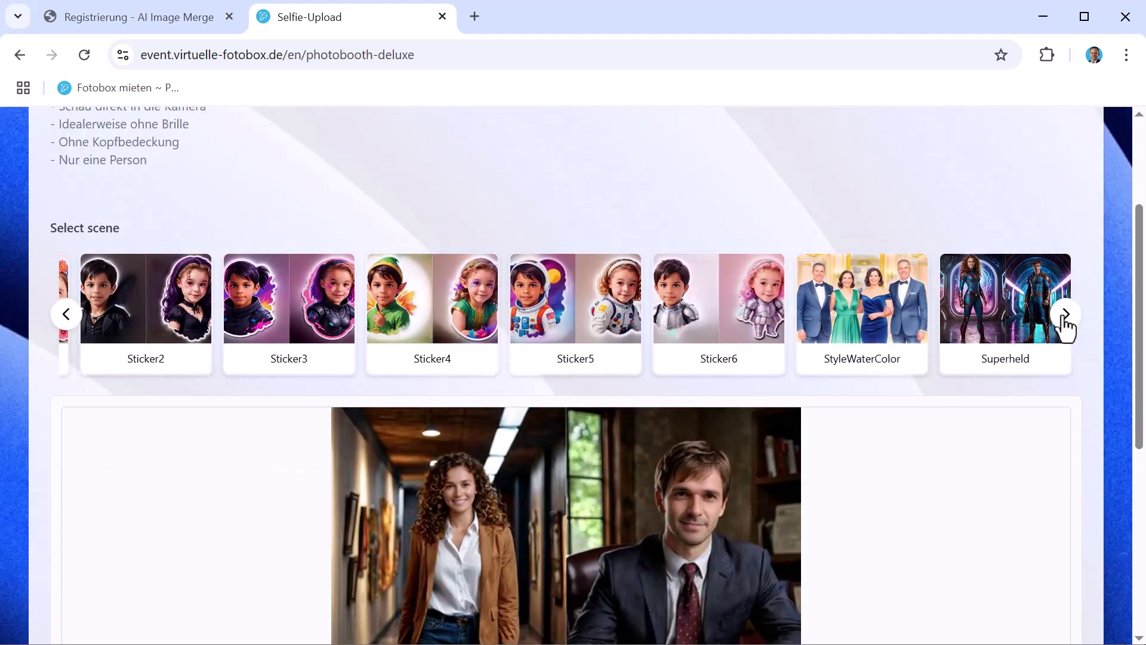
- Advance the carousel to StyleWaterColor and select that scene
click(1065, 314)
click(1065, 315)
click(1065, 315)
click(447, 322)
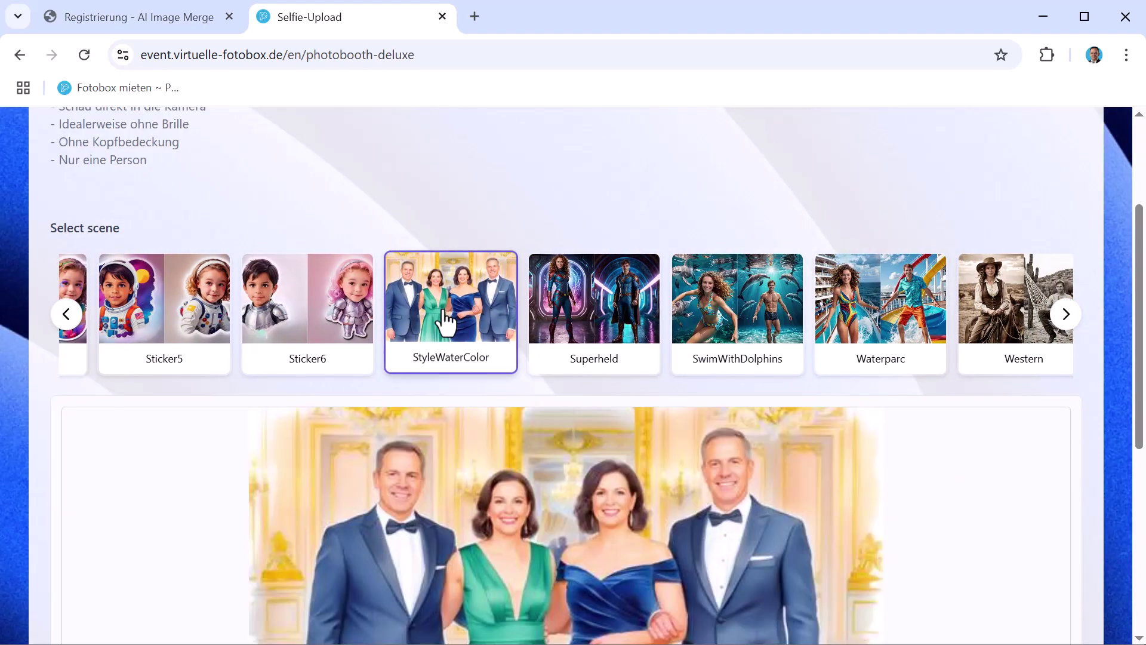
scroll(124, 465, down, 5)
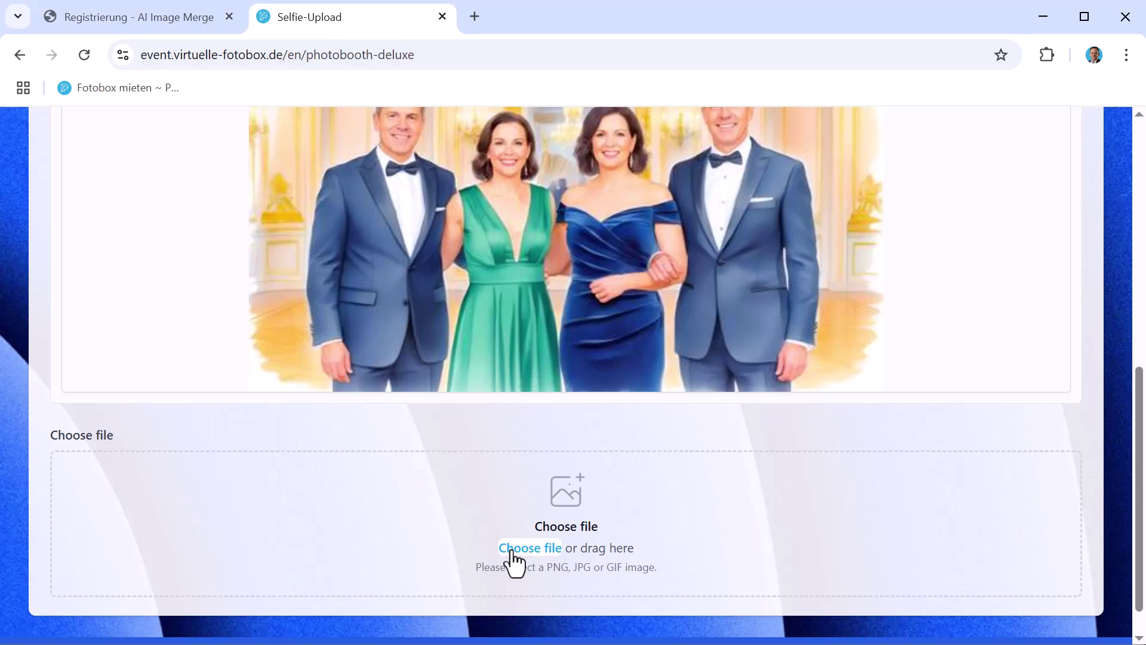
- Upload Gruppenfoto (5).png as the test photo for StyleWaterColor processing
click(512, 550)
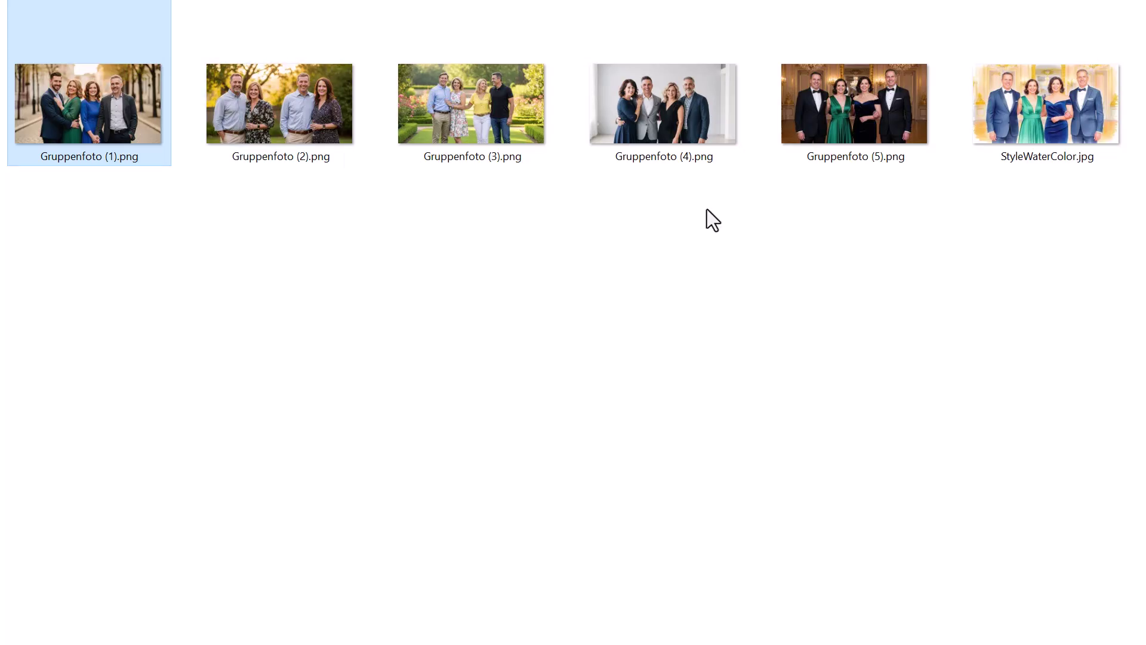
click(849, 93)
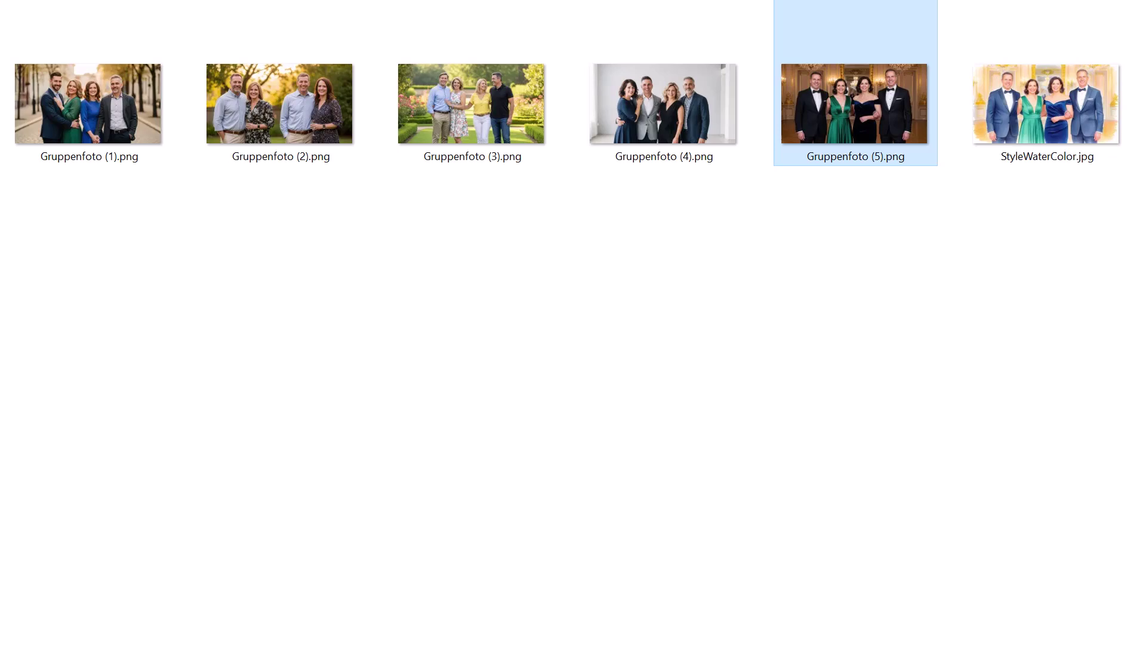
double_click(849, 94)
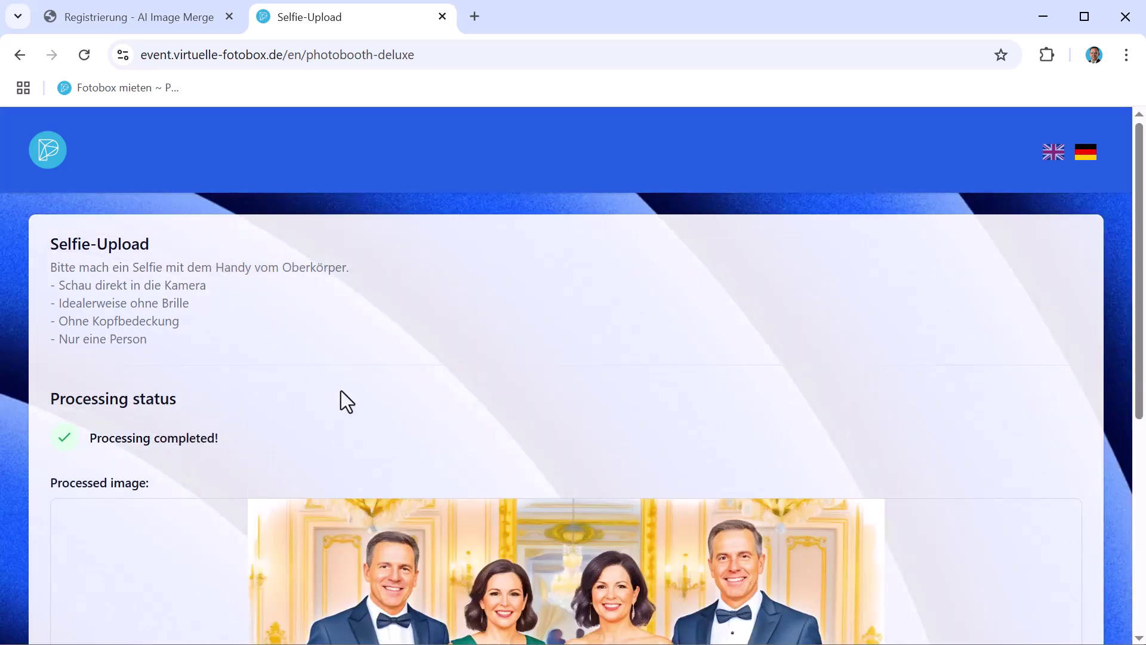
scroll(986, 342, down, 3)
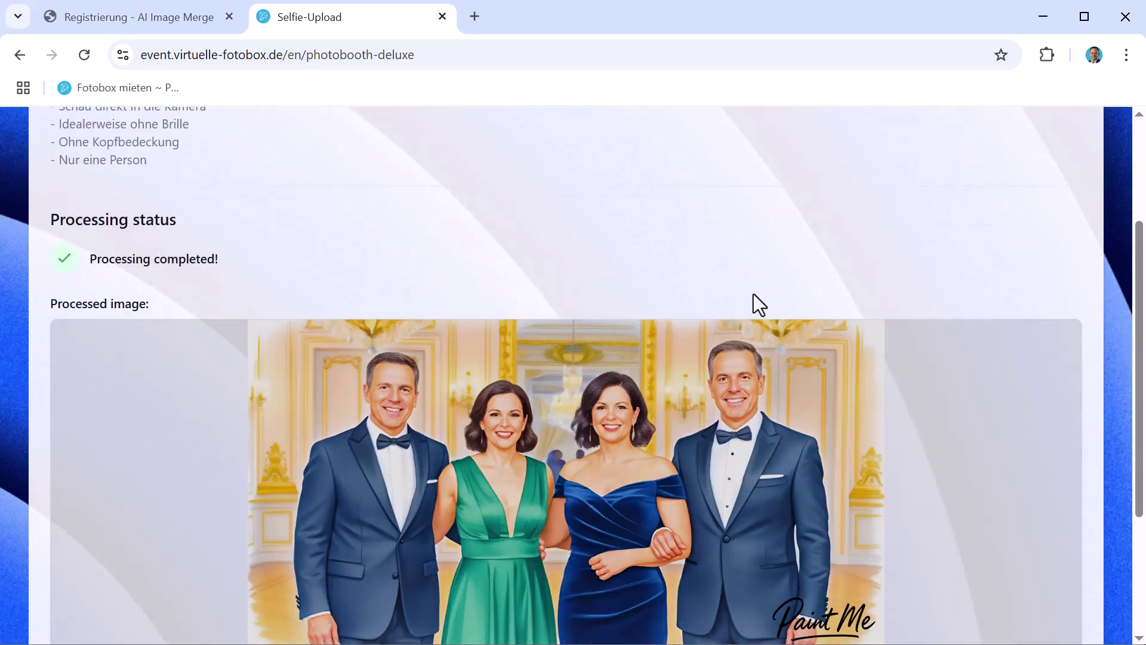
scroll(1062, 235, down, 3)
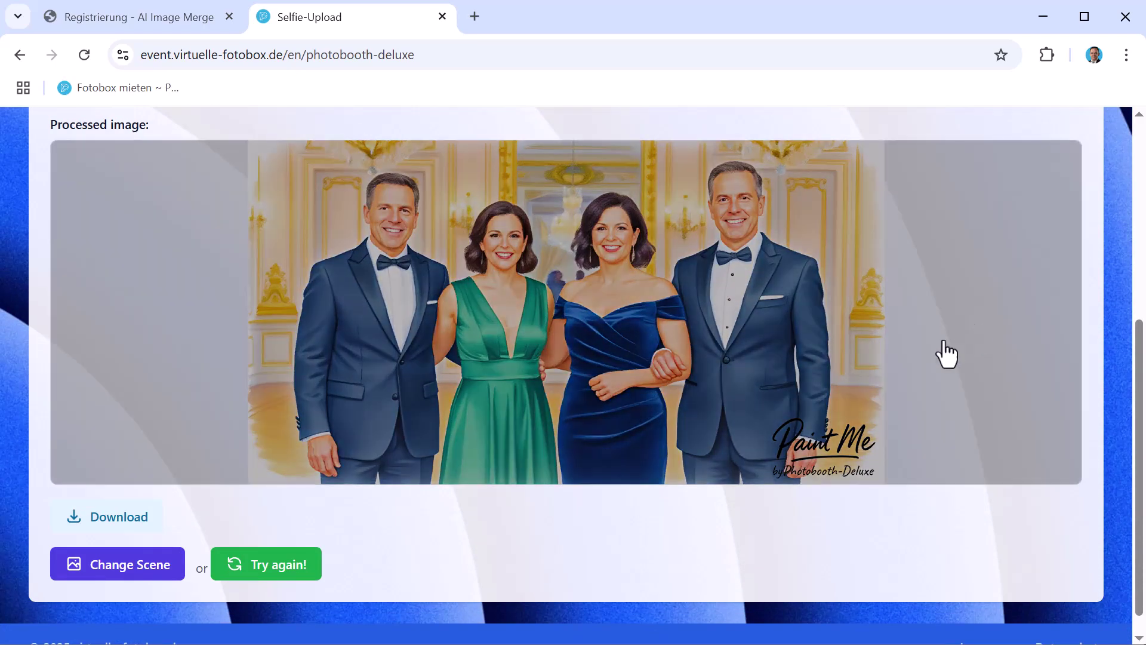
scroll(1052, 588, up, 1)
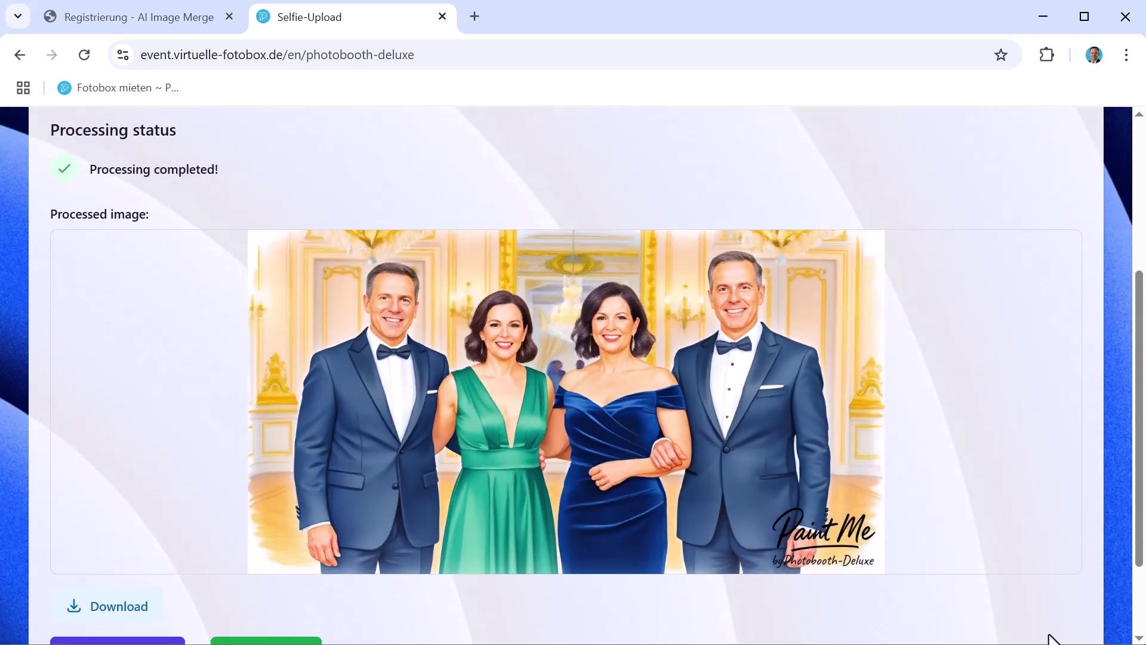
scroll(1000, 636, down, 1)
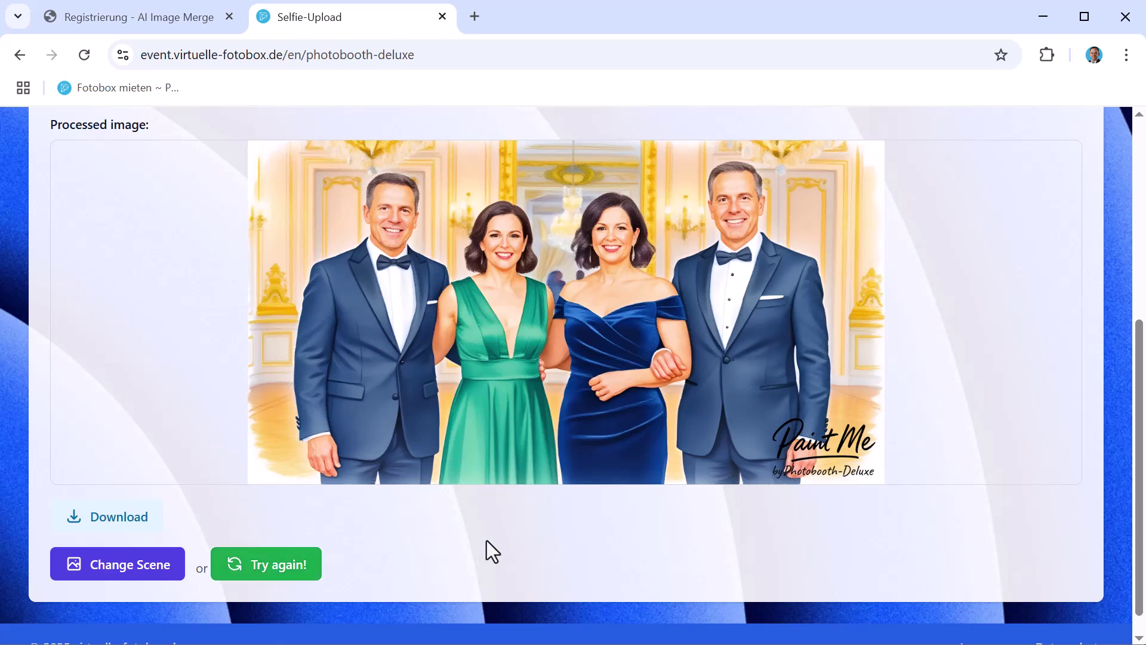
scroll(486, 540, up, 1)
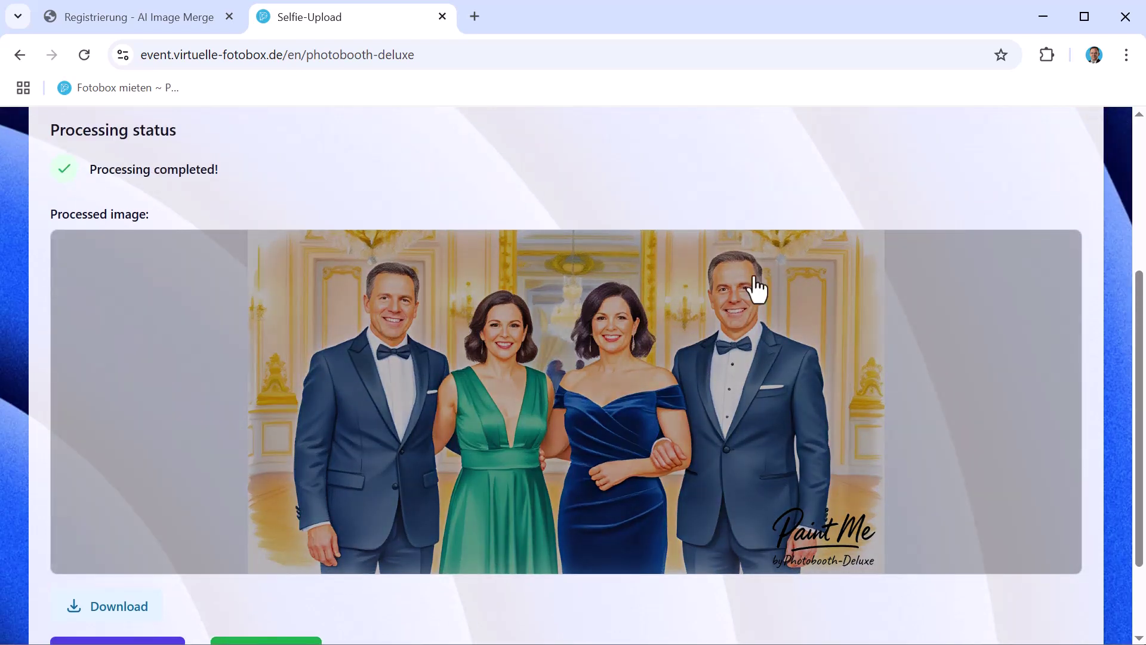